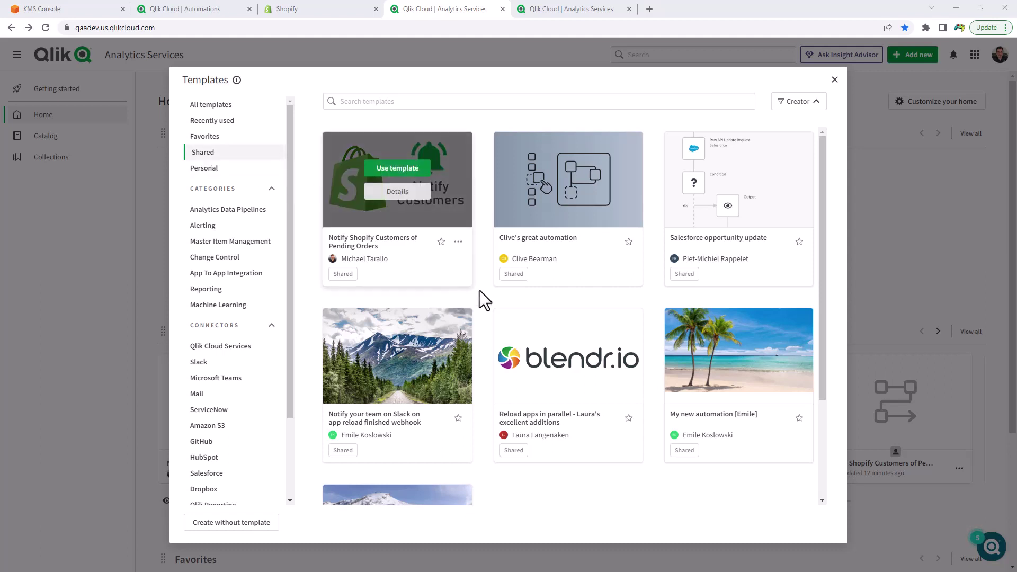
Step: Find the Notify Shopify Customers of Pending Orders card among the Shared templates
scroll(479, 291, down, 2)
scroll(488, 310, up, 3)
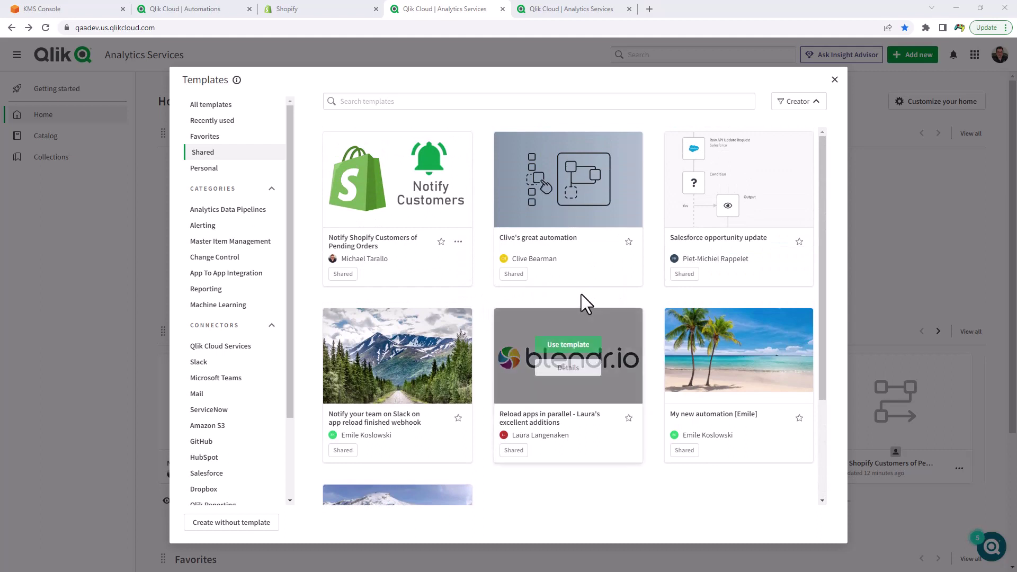
mouse_move(430, 212)
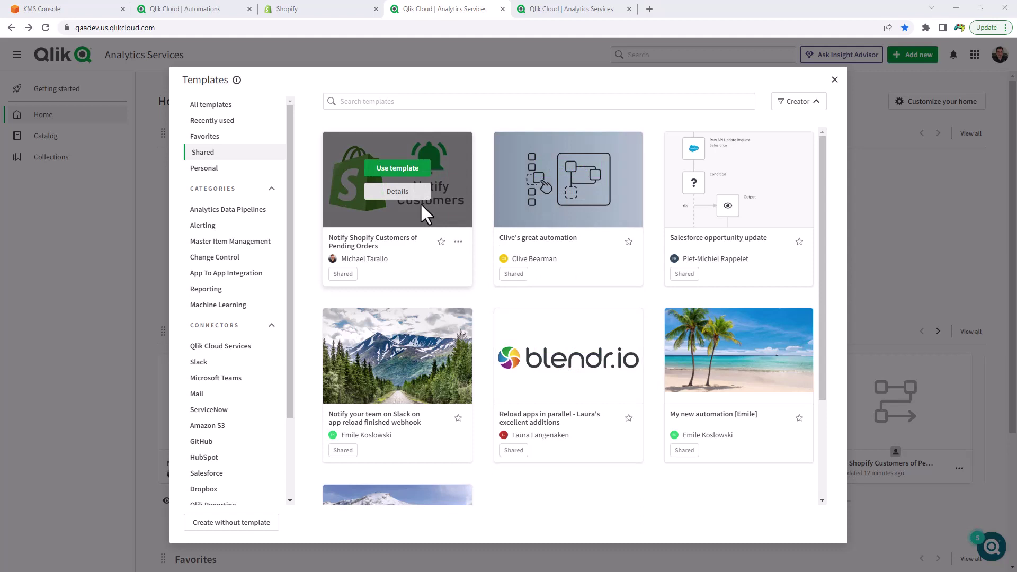
click(413, 191)
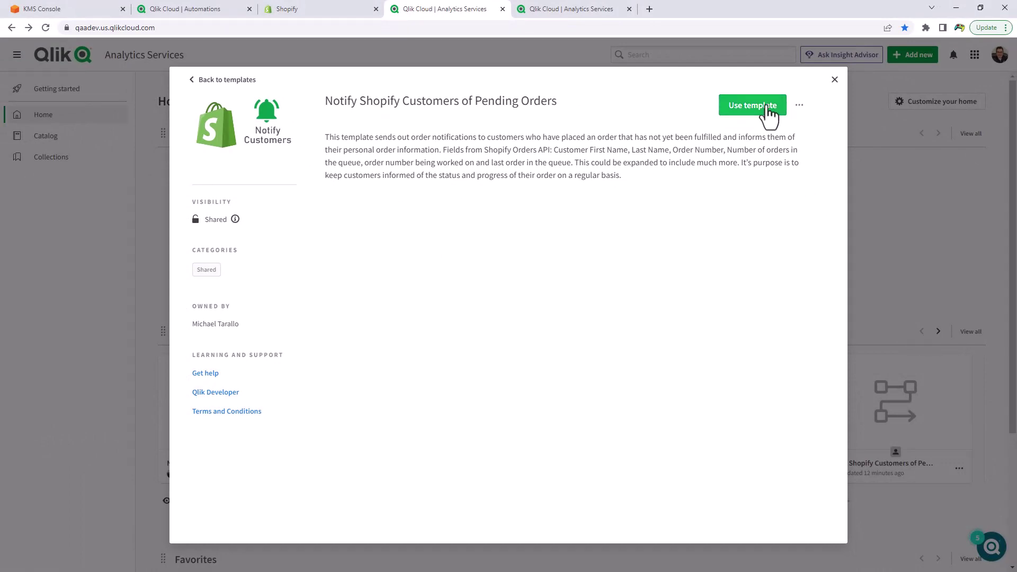
Step: Create a new automation from the Notify Shopify Customers of Pending Orders template
click(767, 112)
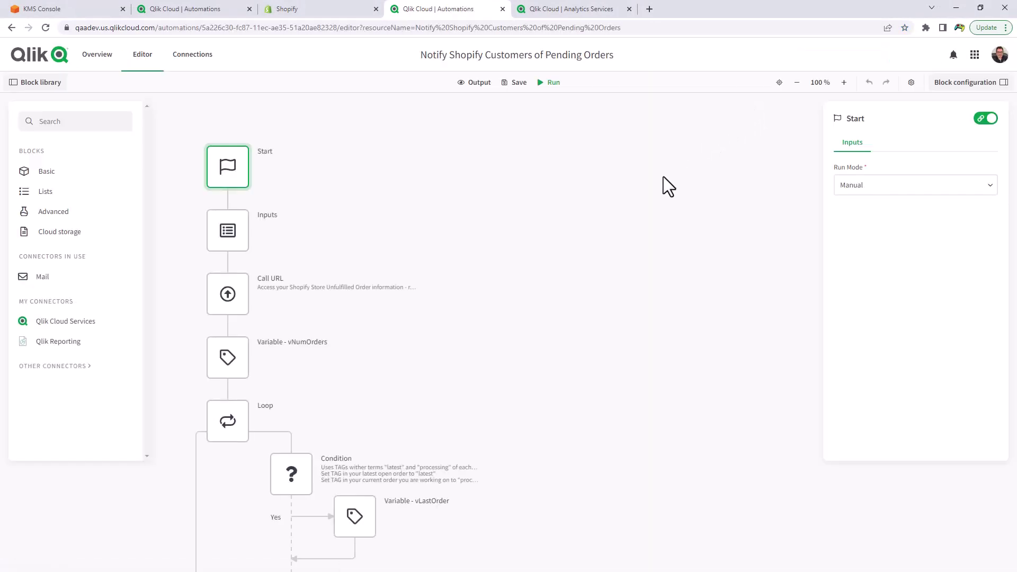
scroll(333, 200, down, 5)
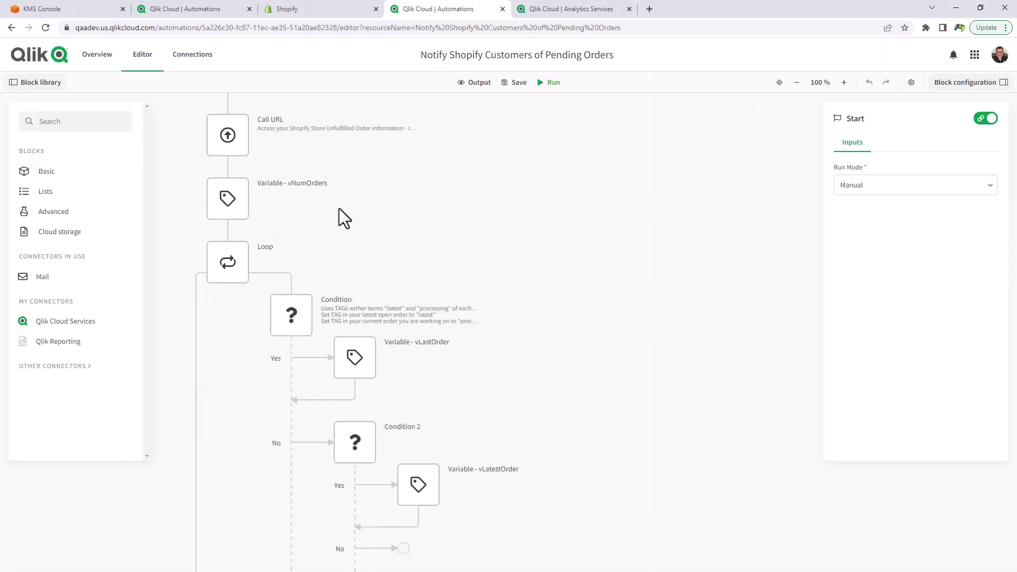
scroll(392, 234, down, 6)
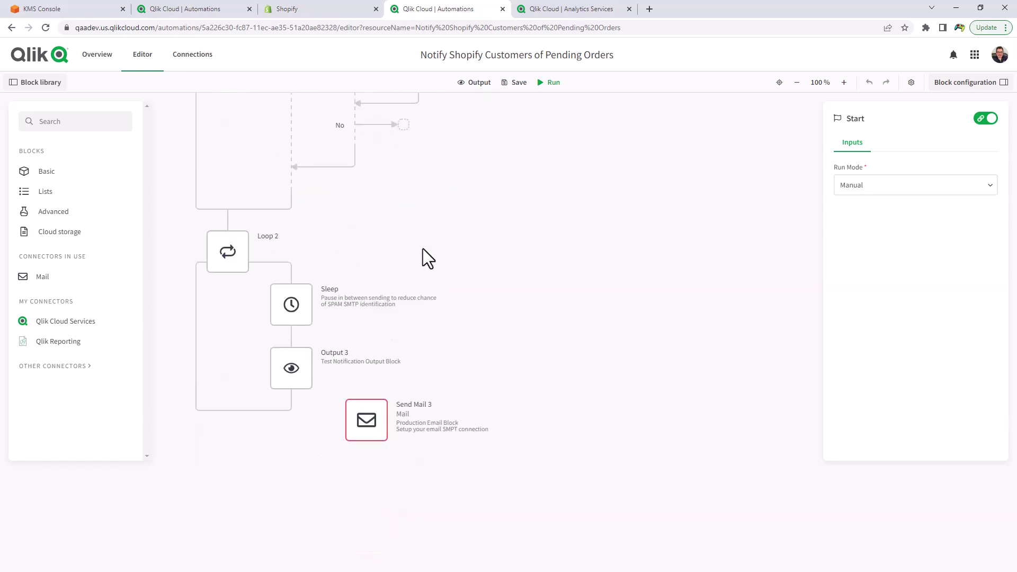
scroll(424, 260, up, 3)
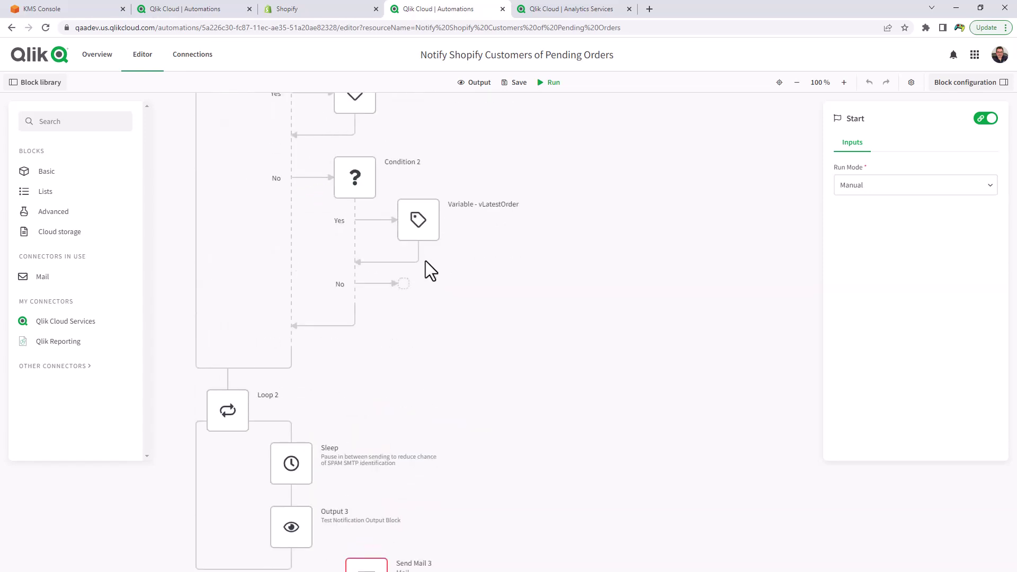
scroll(443, 273, up, 10)
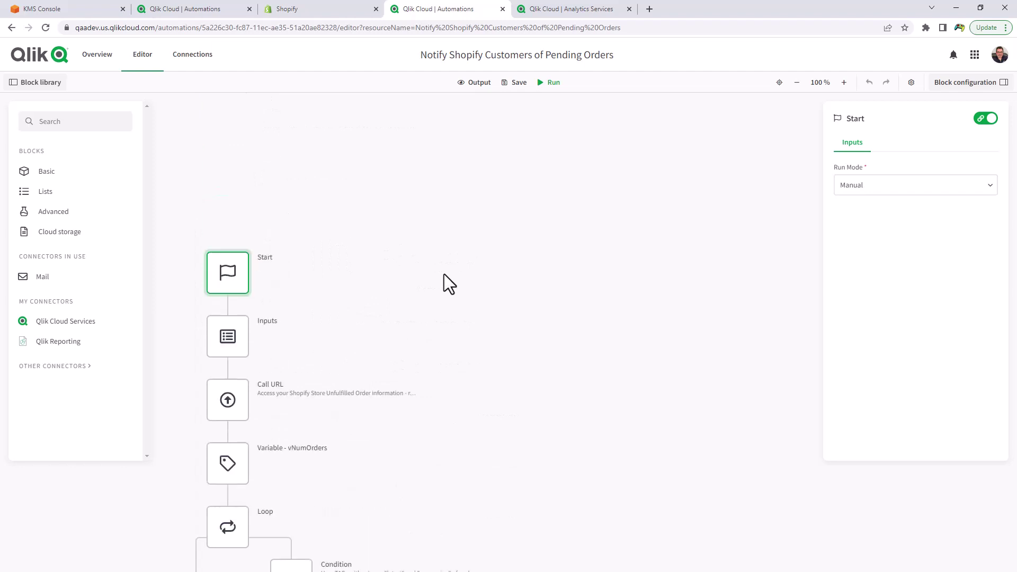
scroll(444, 274, down, 3)
Step: Inspect the Call URL GET request for unfulfilled Shopify orders and the StoreName input
click(243, 236)
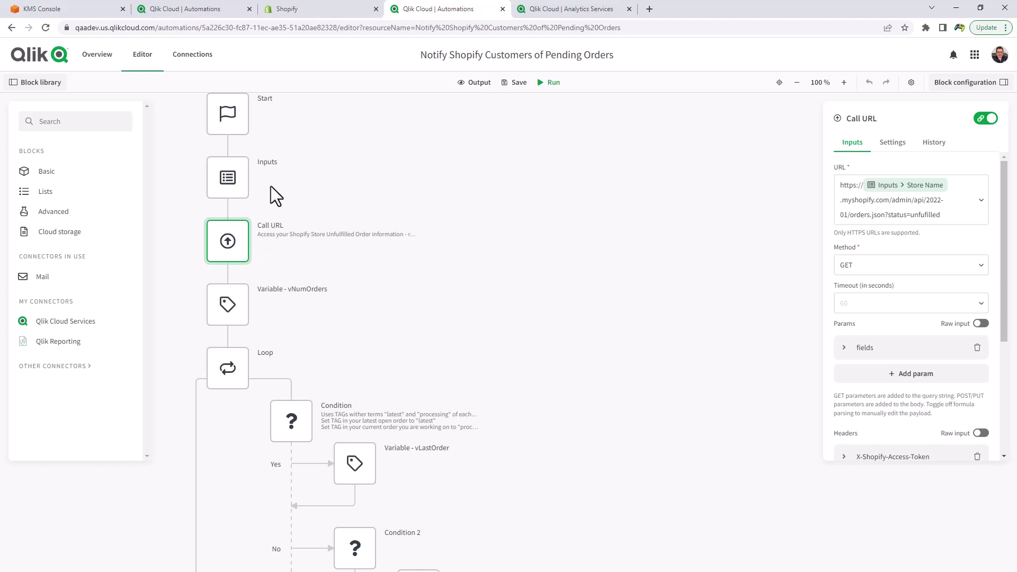
click(242, 177)
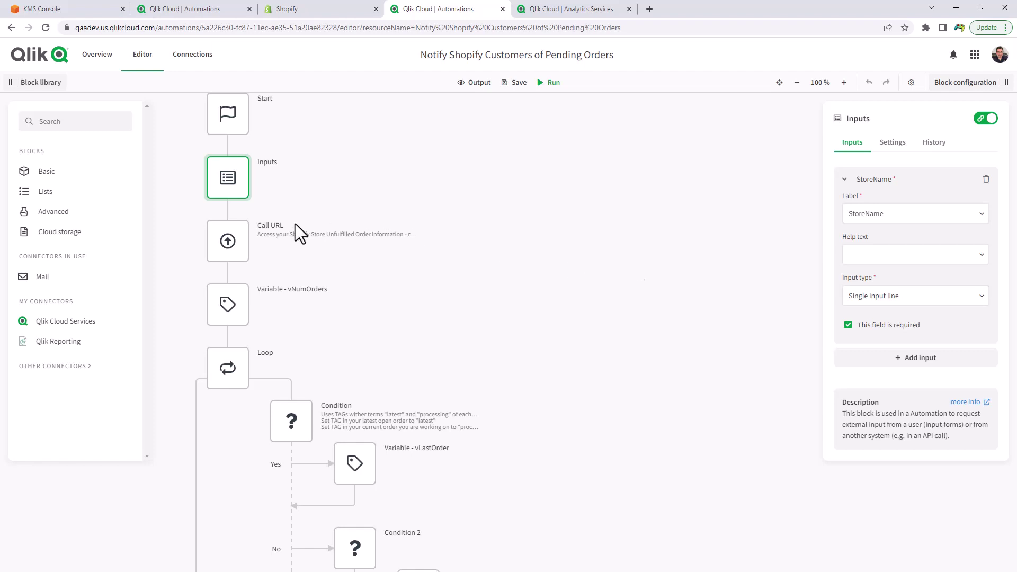
click(228, 238)
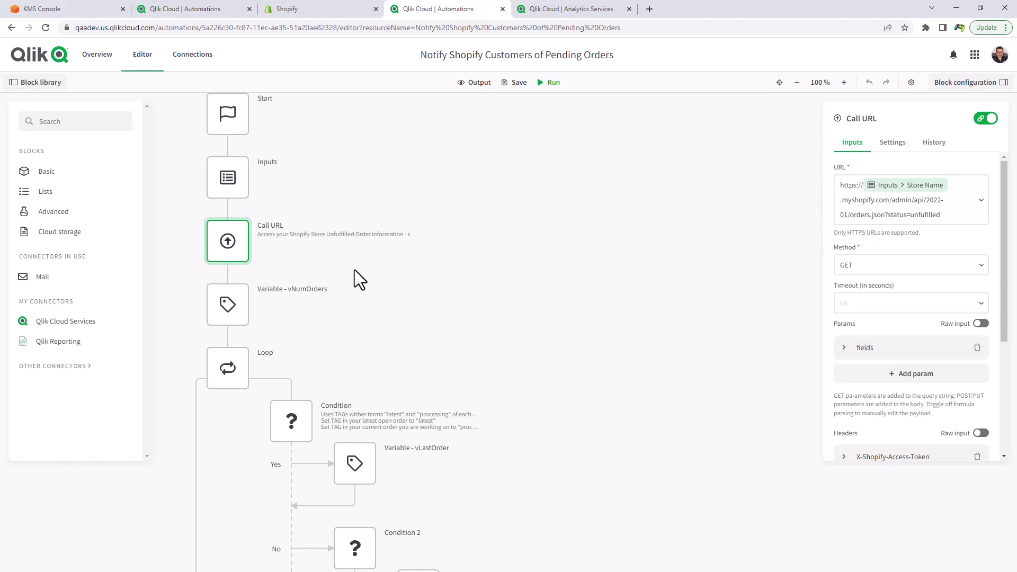
click(238, 298)
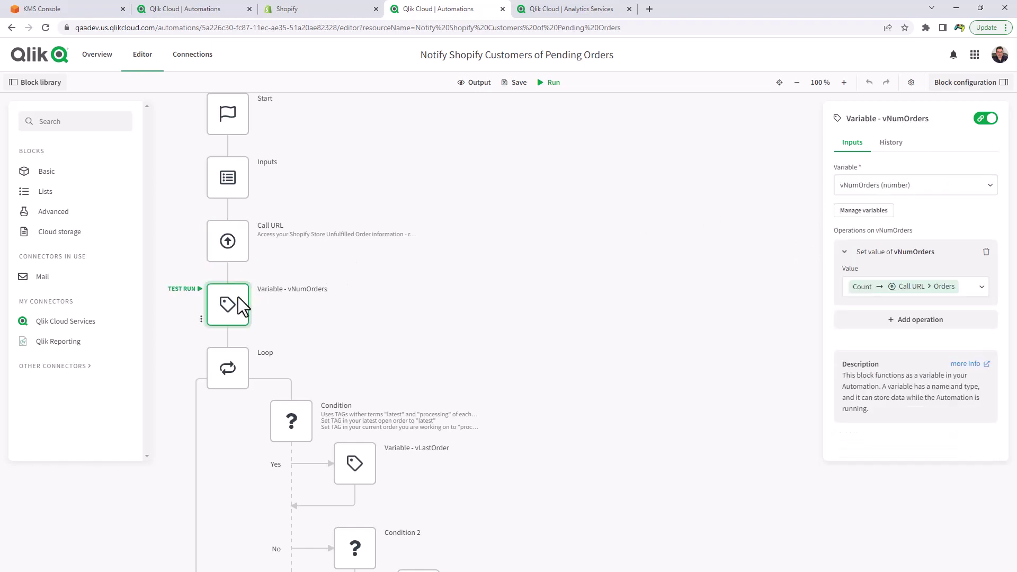
scroll(260, 297, down, 2)
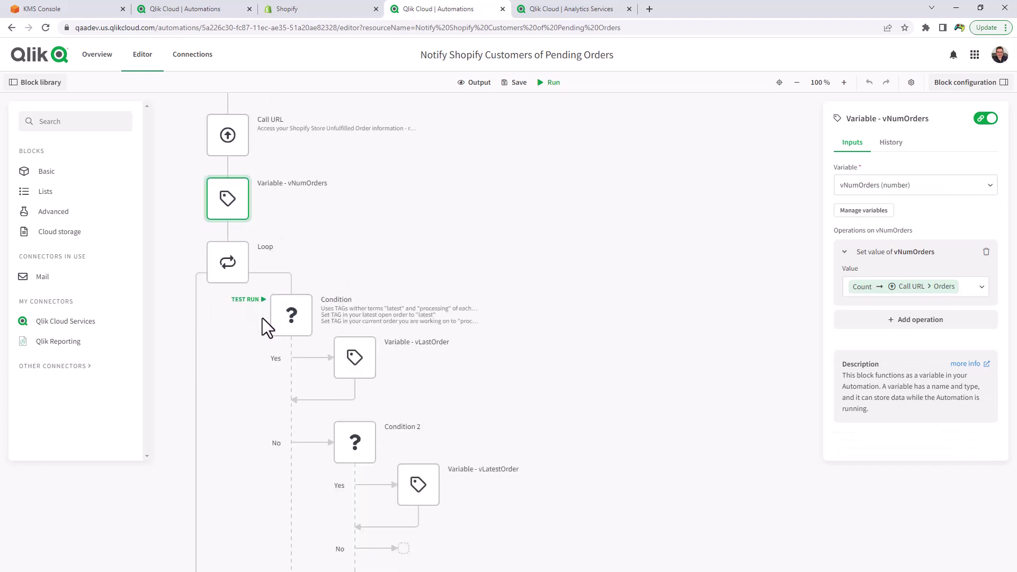
click(241, 274)
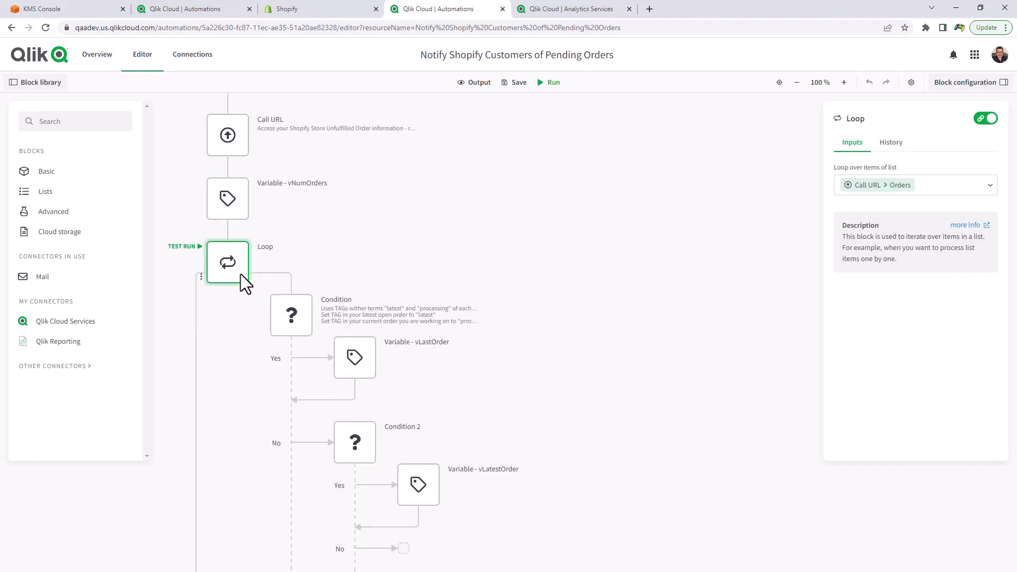
click(299, 322)
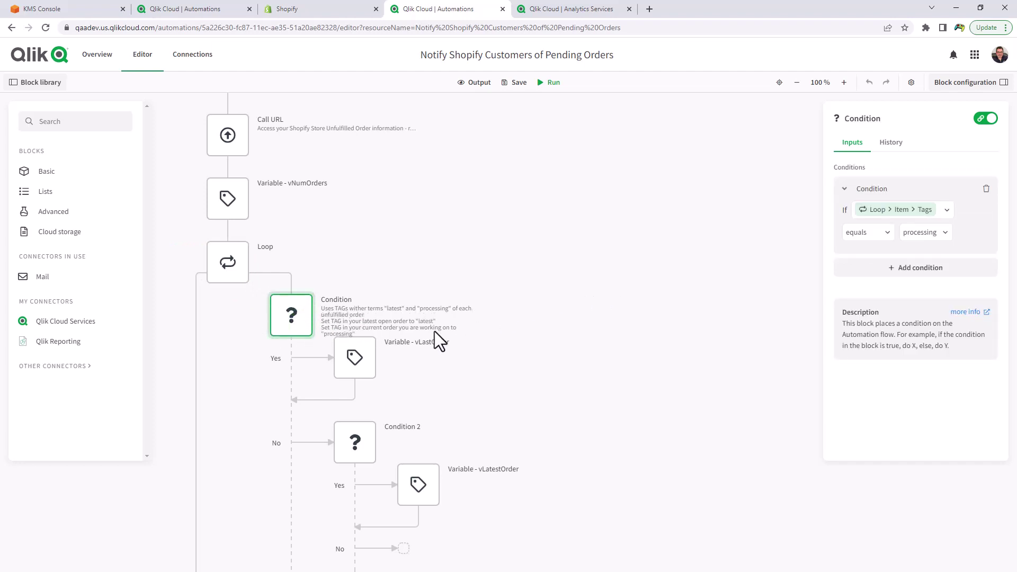
click(357, 361)
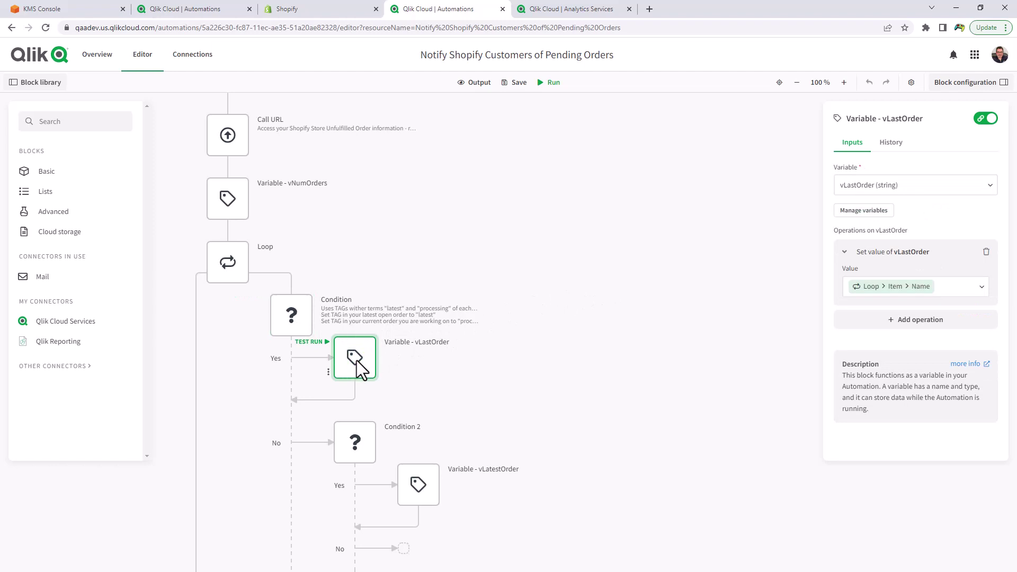
scroll(403, 360, down, 4)
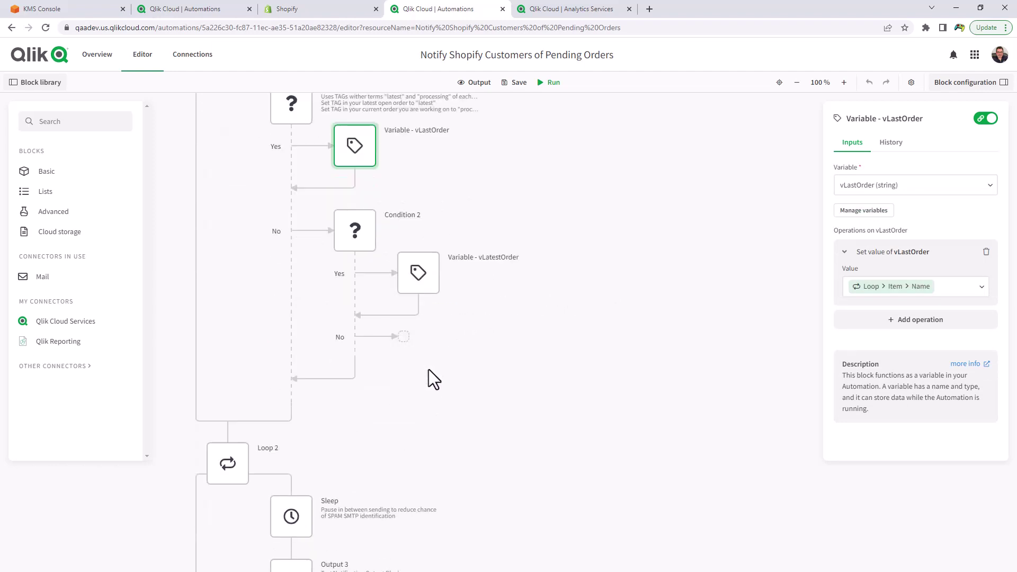
click(427, 275)
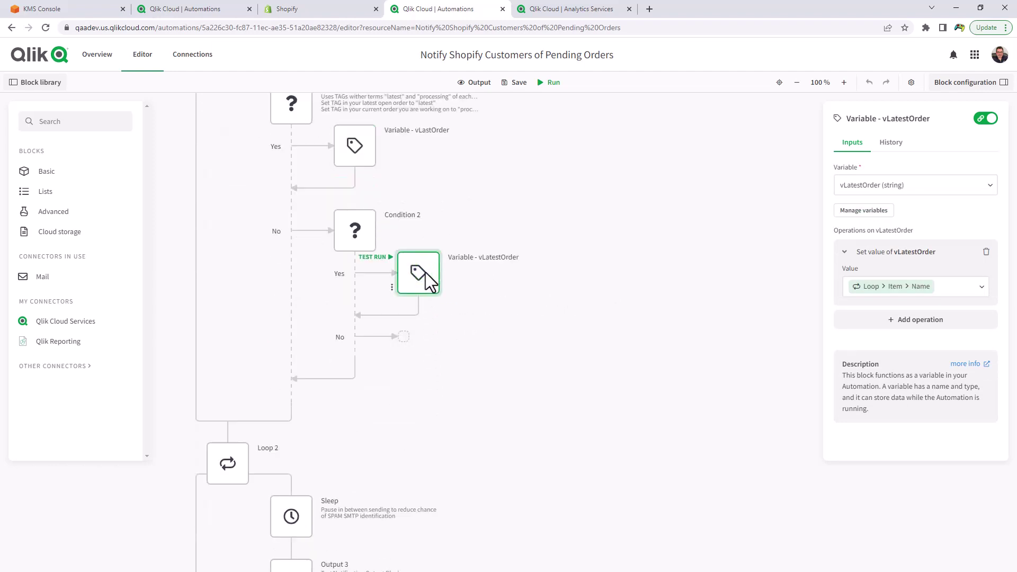
scroll(450, 287, down, 3)
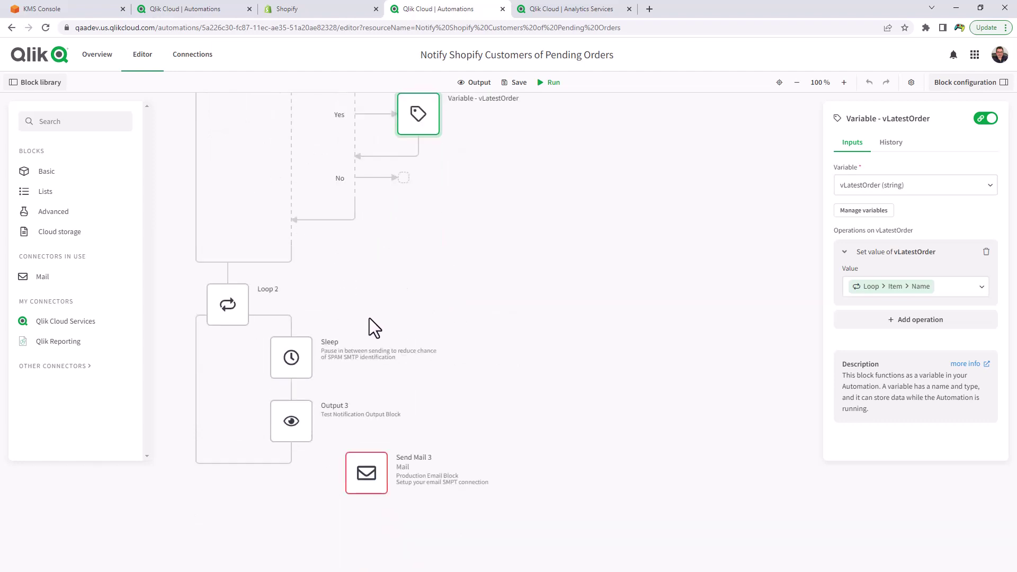
click(301, 424)
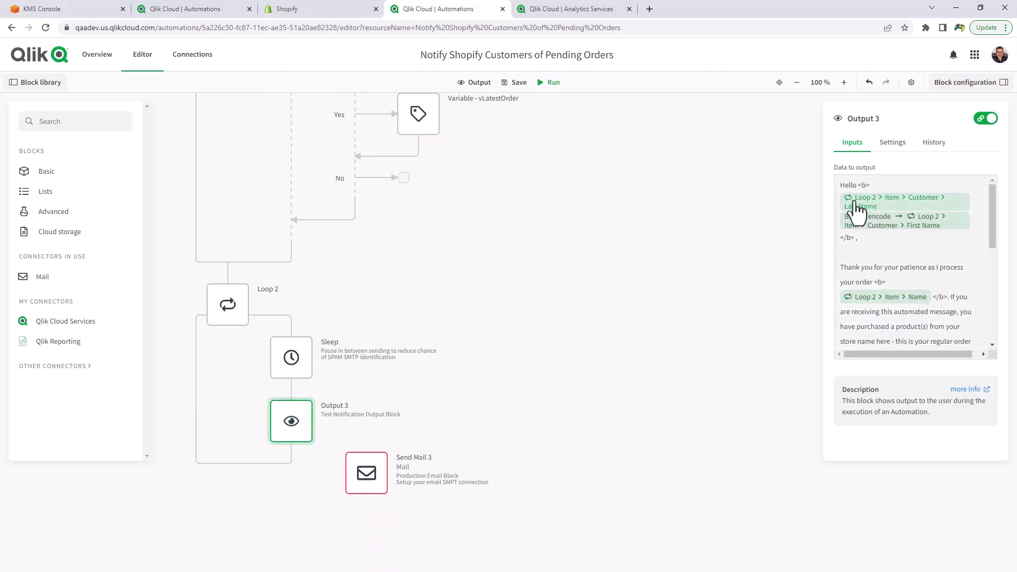
scroll(881, 241, down, 1)
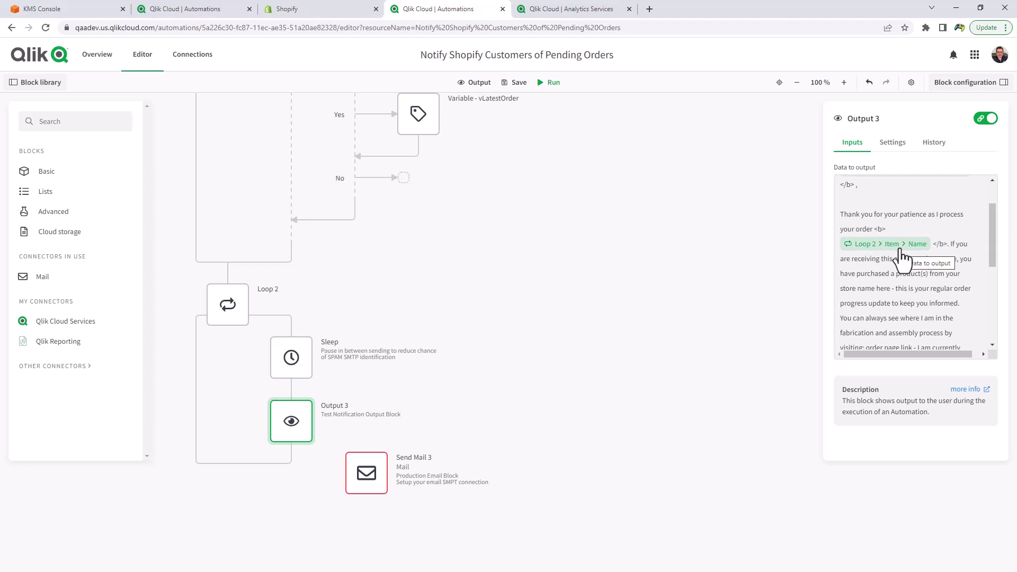
scroll(909, 283, down, 1)
scroll(906, 263, down, 1)
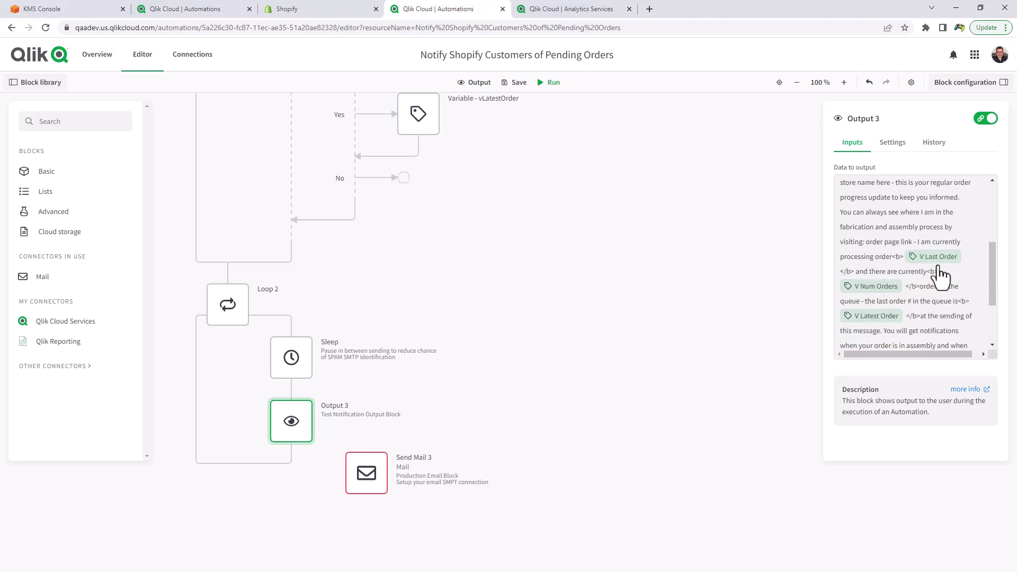
scroll(941, 273, down, 1)
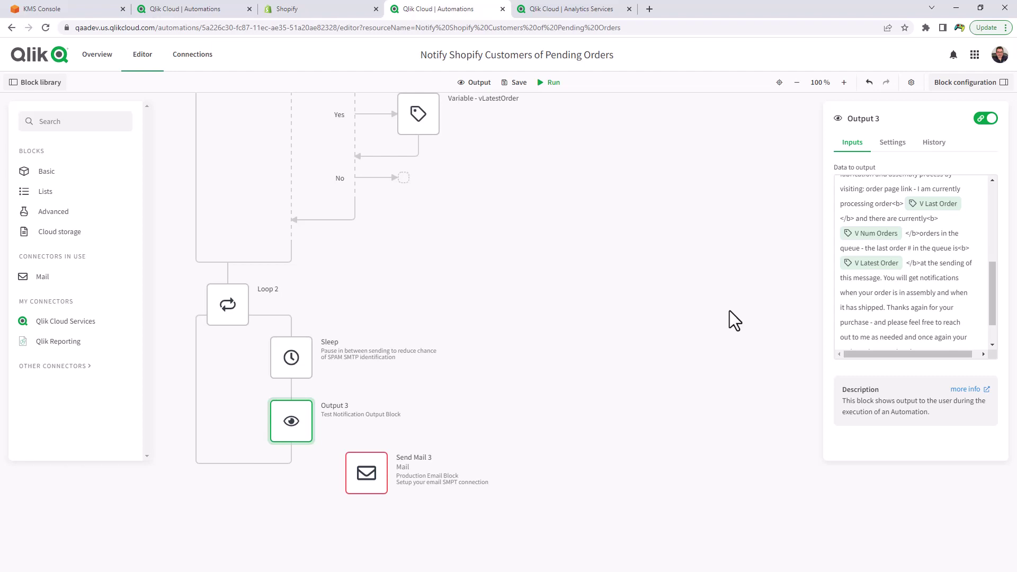
scroll(731, 311, down, 1)
scroll(725, 323, up, 2)
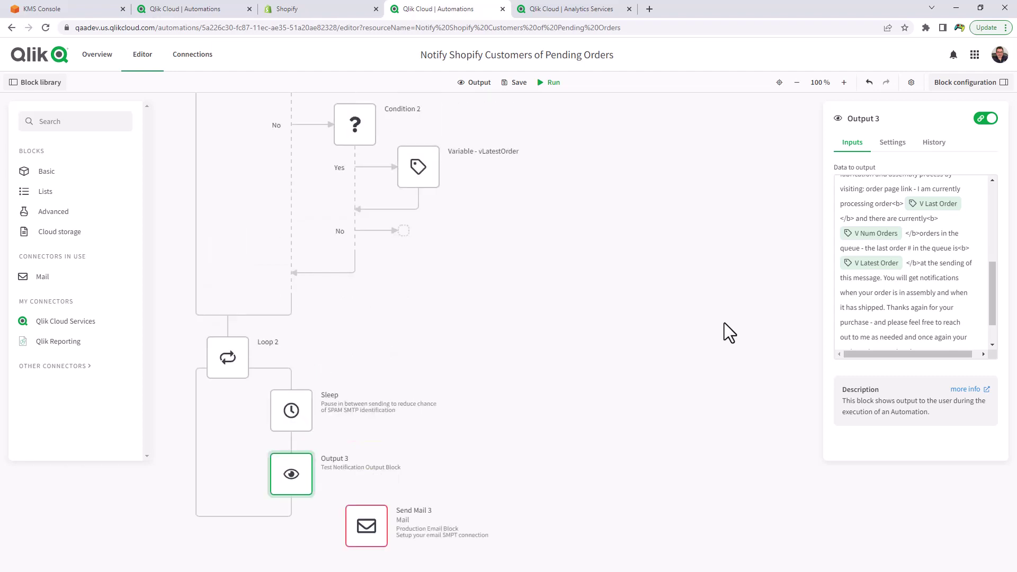
scroll(723, 324, up, 3)
scroll(729, 333, up, 2)
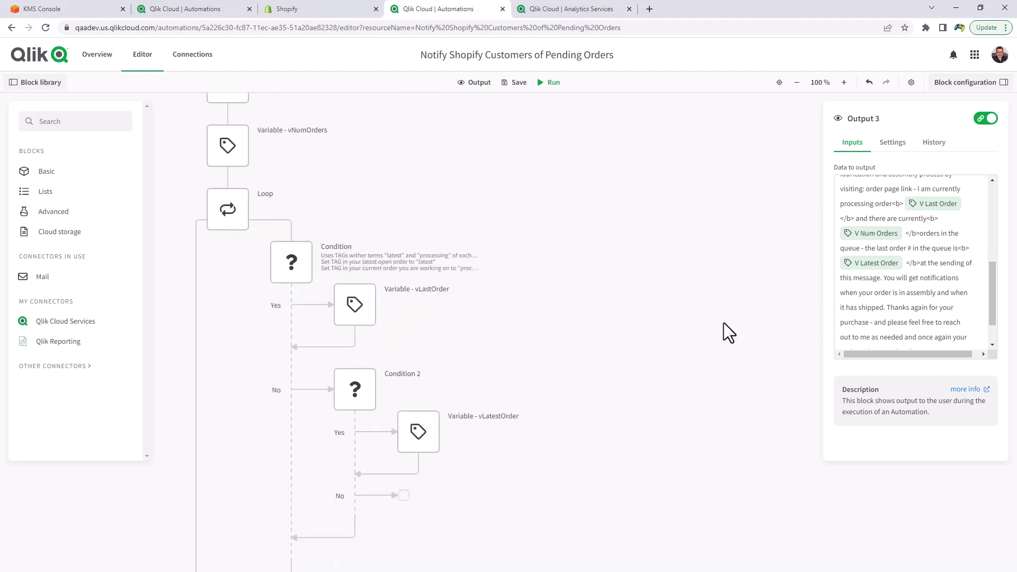
scroll(726, 333, up, 2)
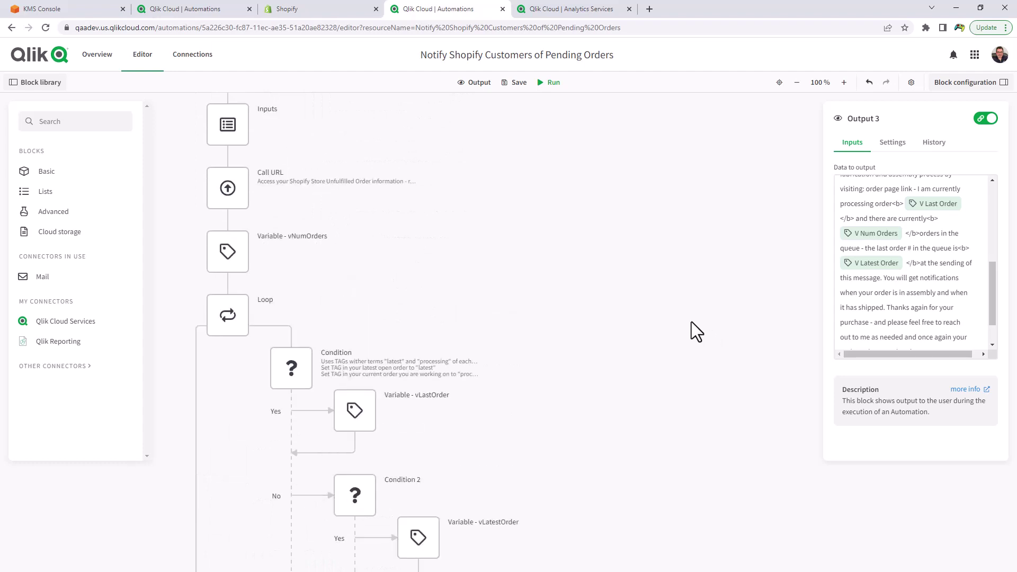
scroll(692, 322, up, 2)
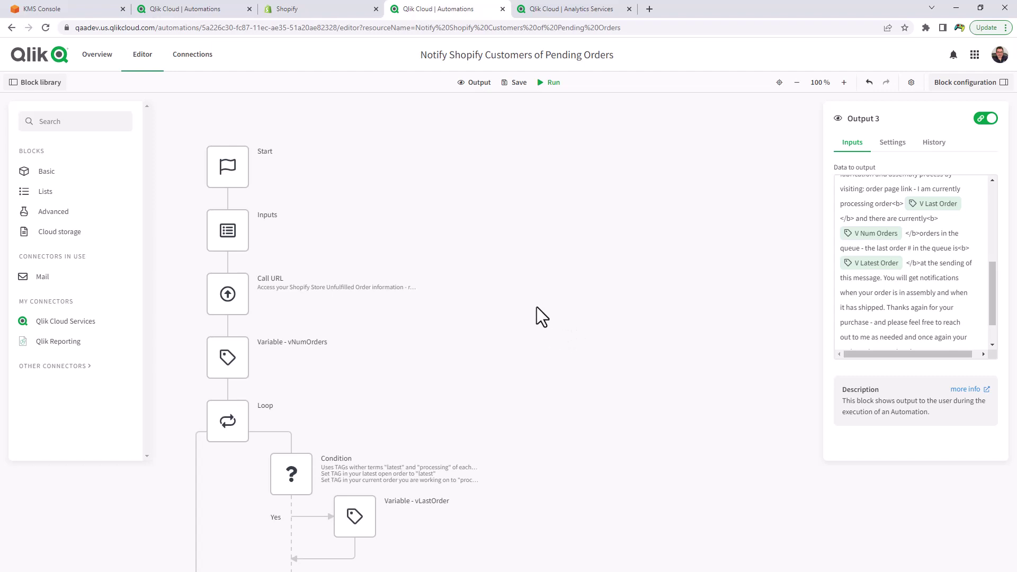
Step: Save and run the automation, submitting the store name 'retrogameboyz'
click(550, 83)
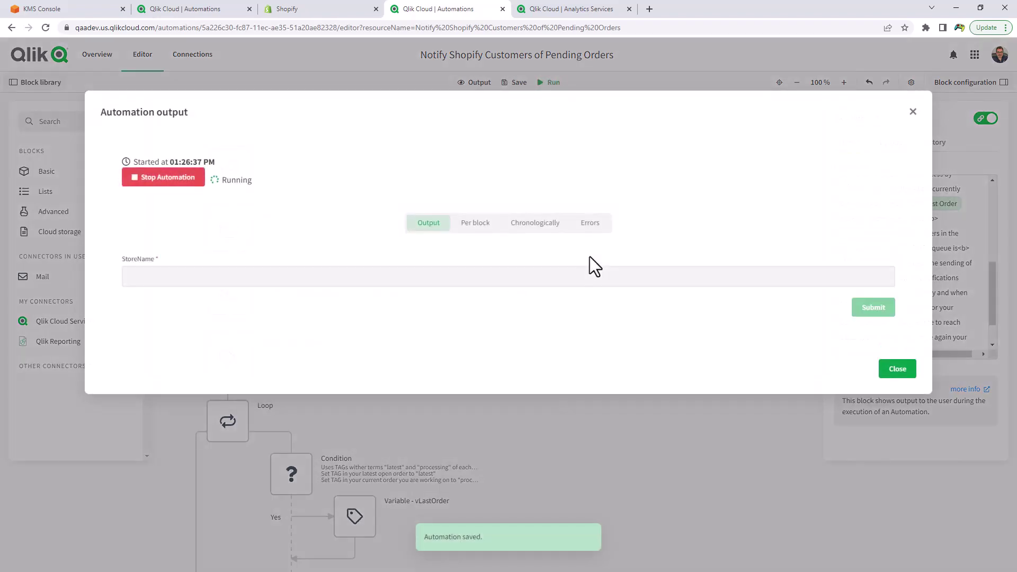
click(405, 278)
text(re)
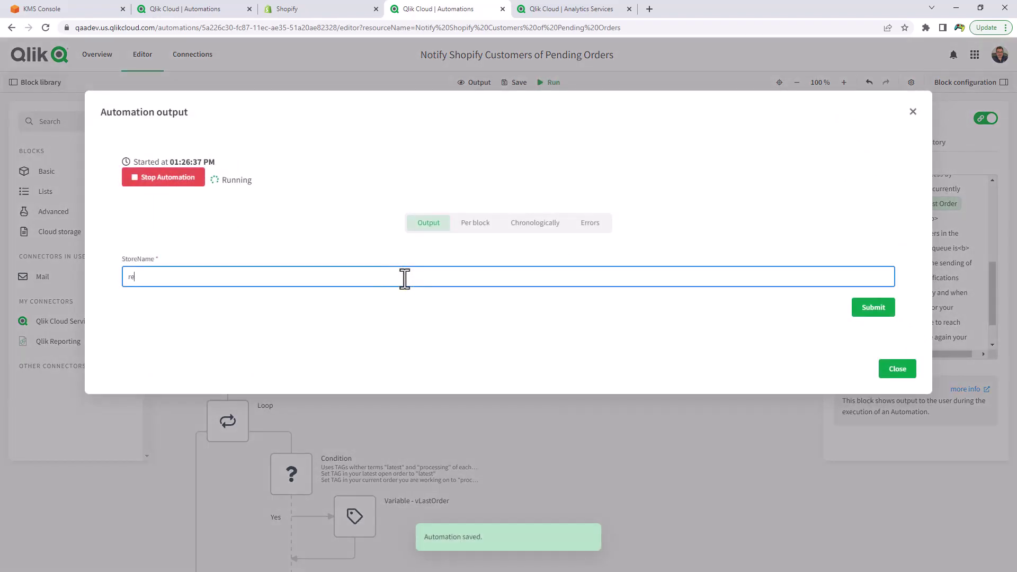
text(trogameboyz)
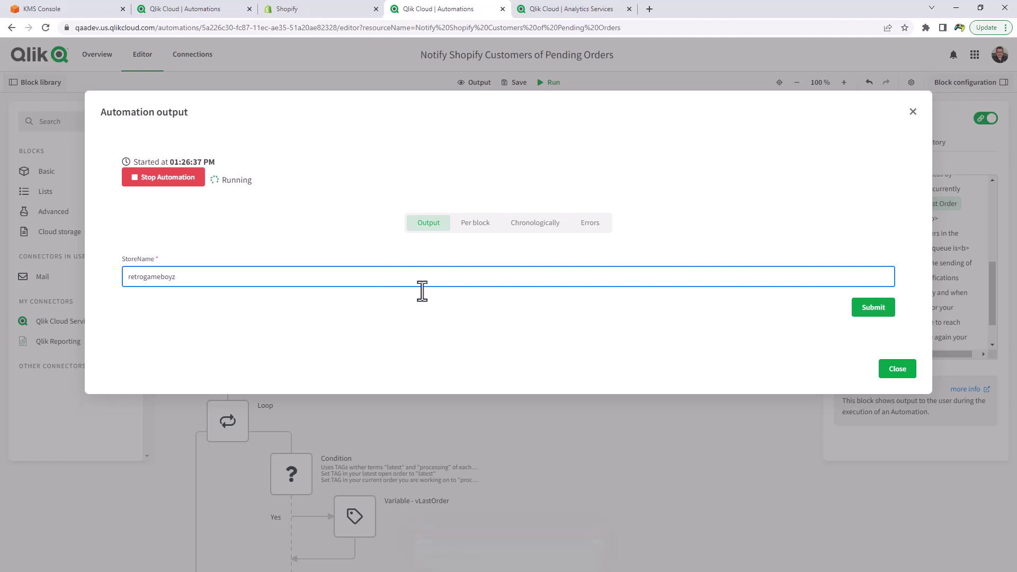
click(876, 309)
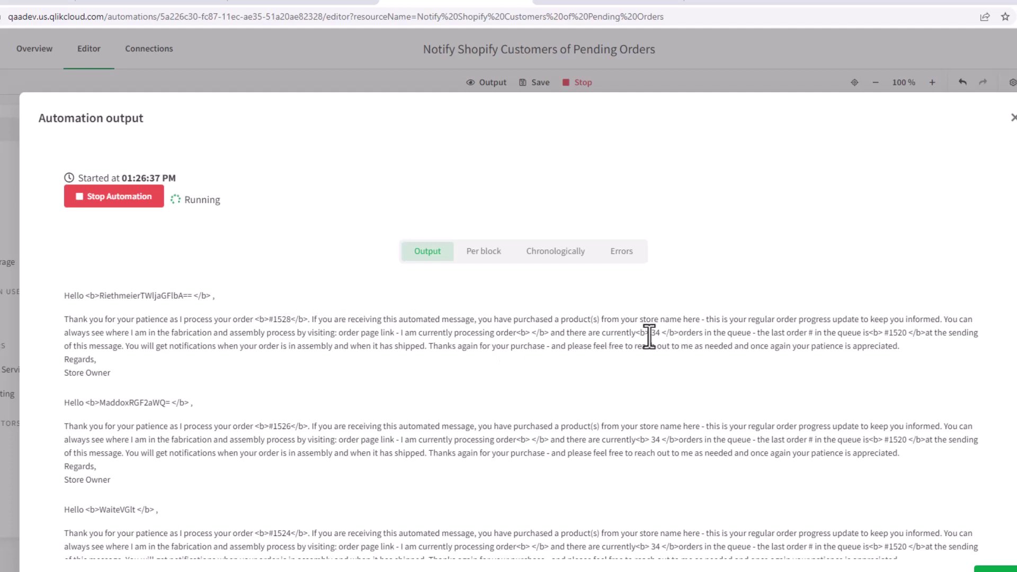
Step: Review the simulated customer emails citing 34 queued orders, then close the output
drag(647, 333, 665, 335)
scroll(519, 371, down, 1)
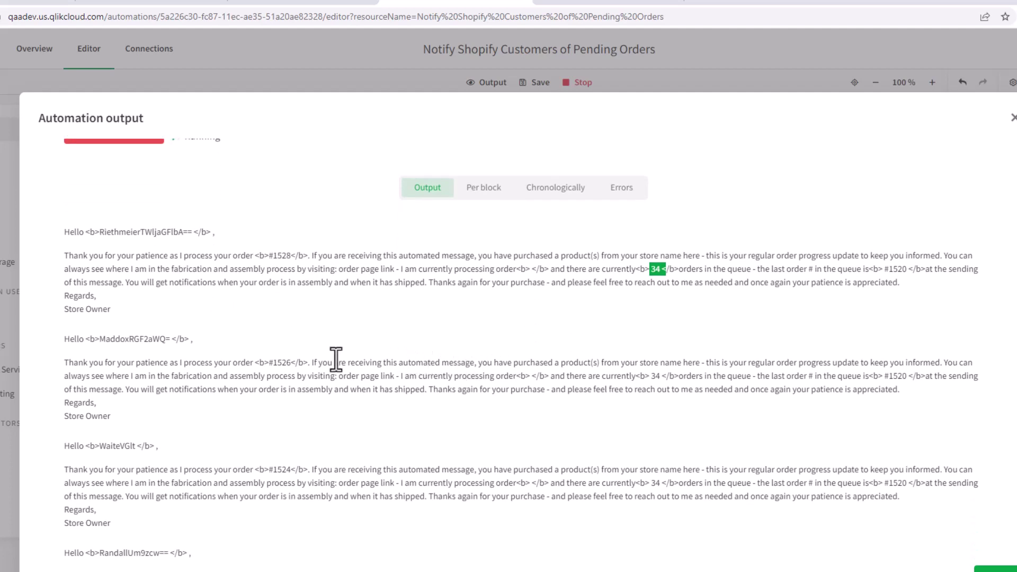
scroll(336, 361, down, 1)
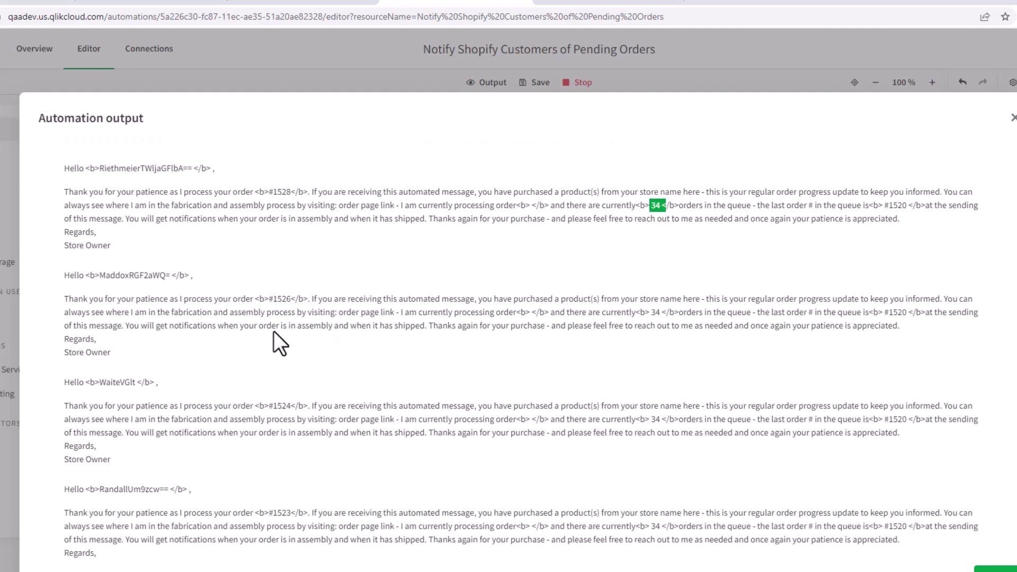
scroll(274, 332, down, 1)
scroll(278, 307, down, 1)
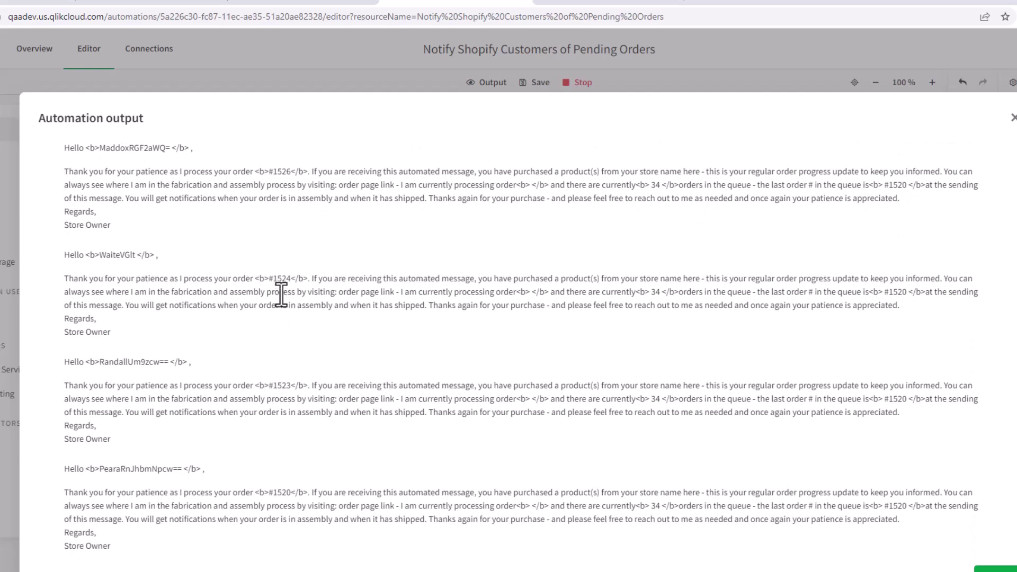
scroll(180, 261, down, 1)
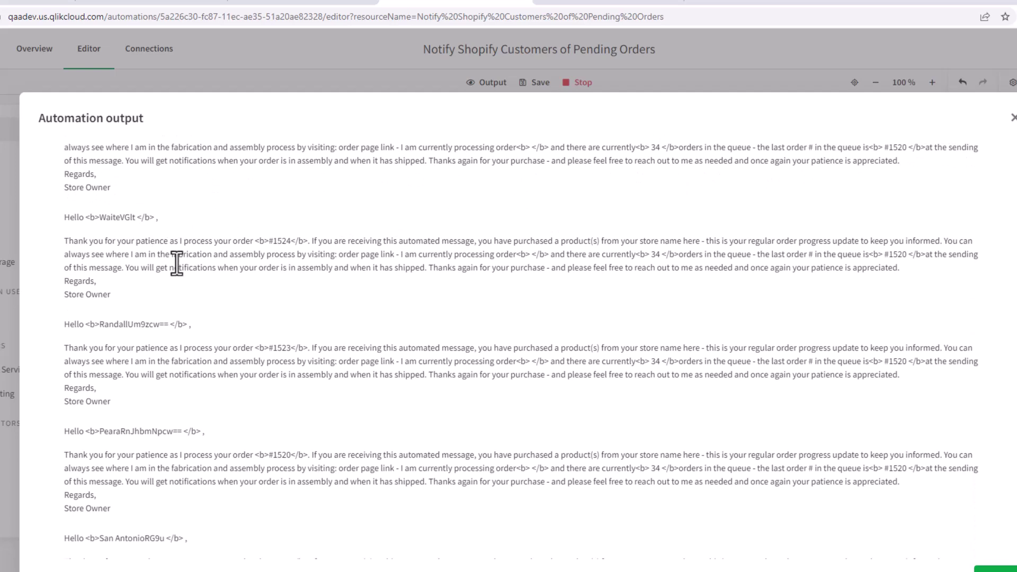
scroll(314, 250, down, 3)
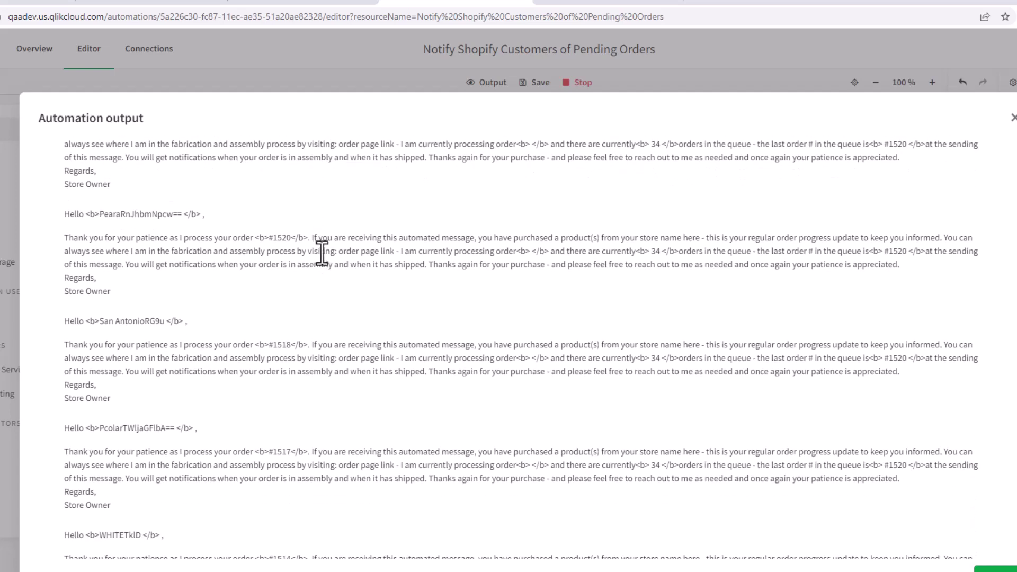
scroll(329, 259, down, 3)
scroll(334, 272, down, 3)
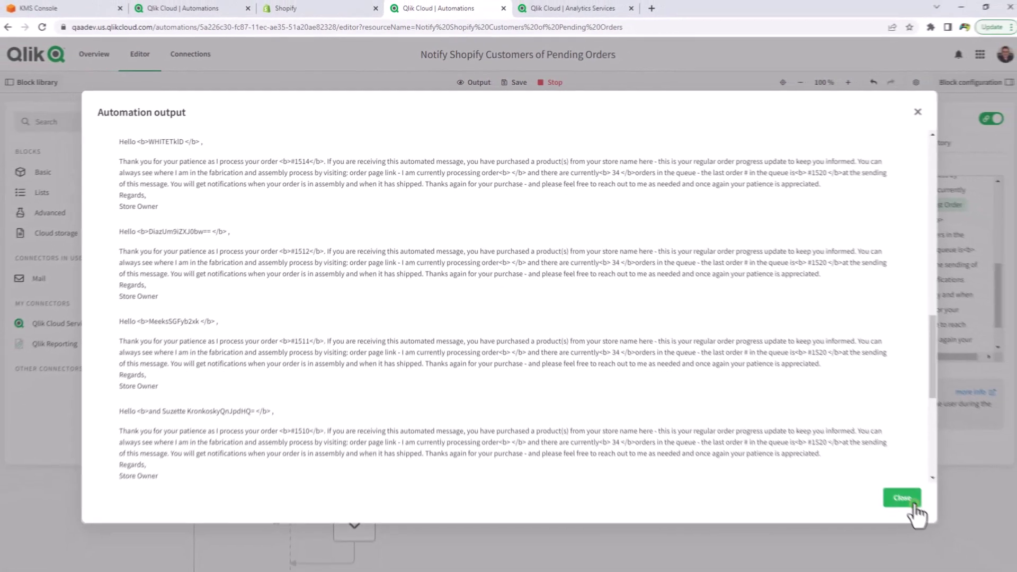
click(997, 569)
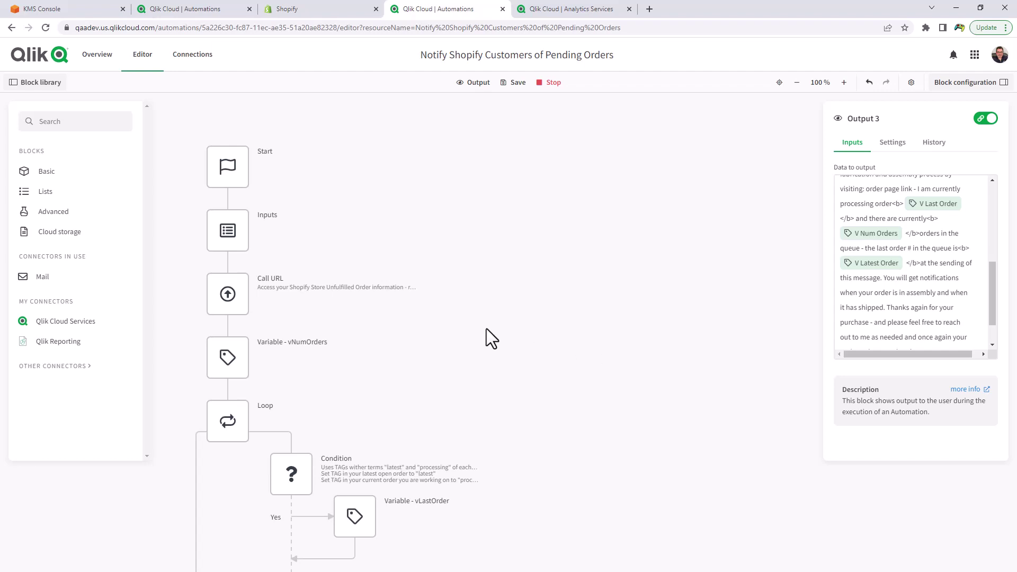
Step: Bring up the automation-wide context menu on the empty canvas
scroll(486, 328, down, 4)
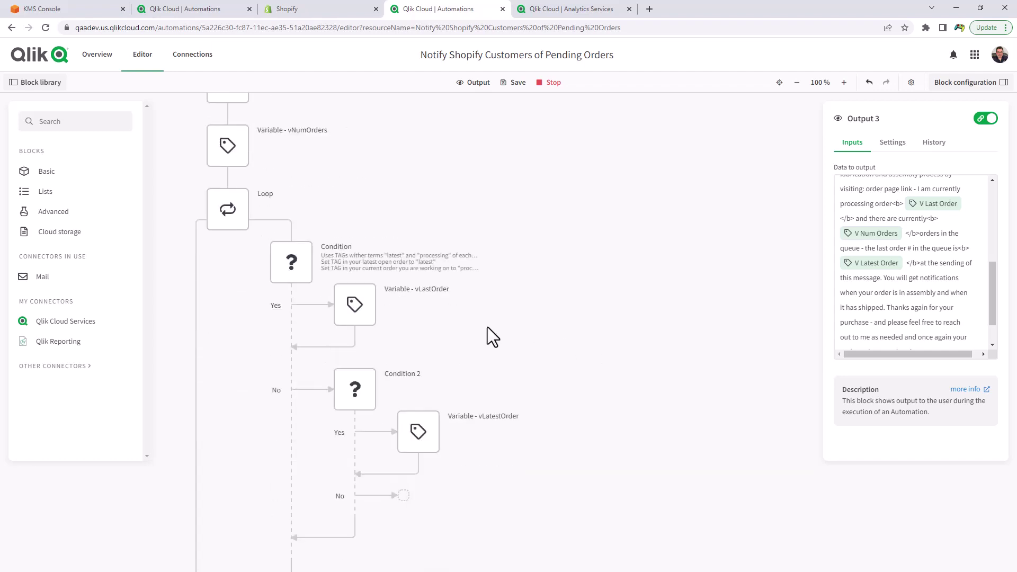
scroll(488, 327, up, 4)
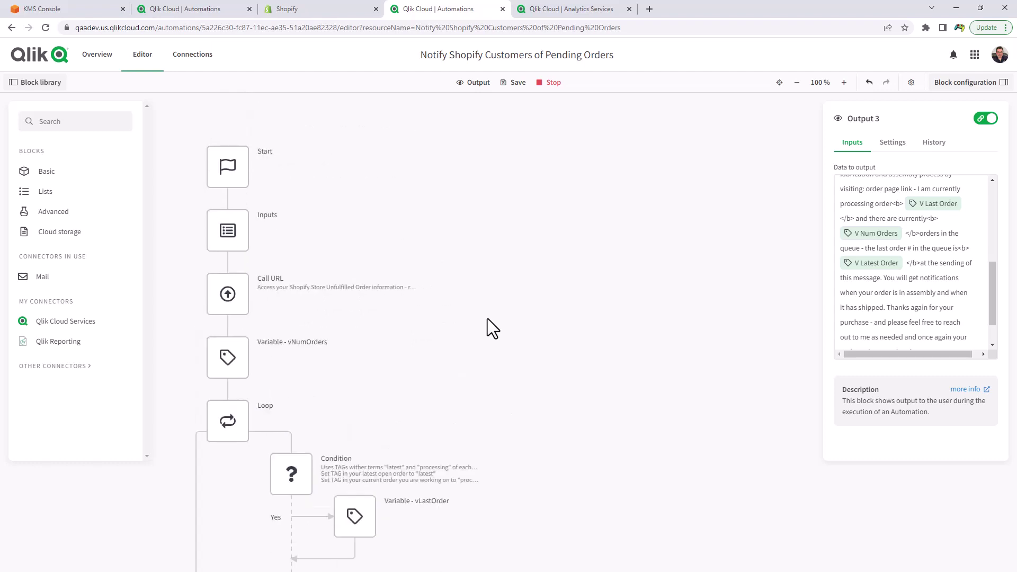
right_click(479, 317)
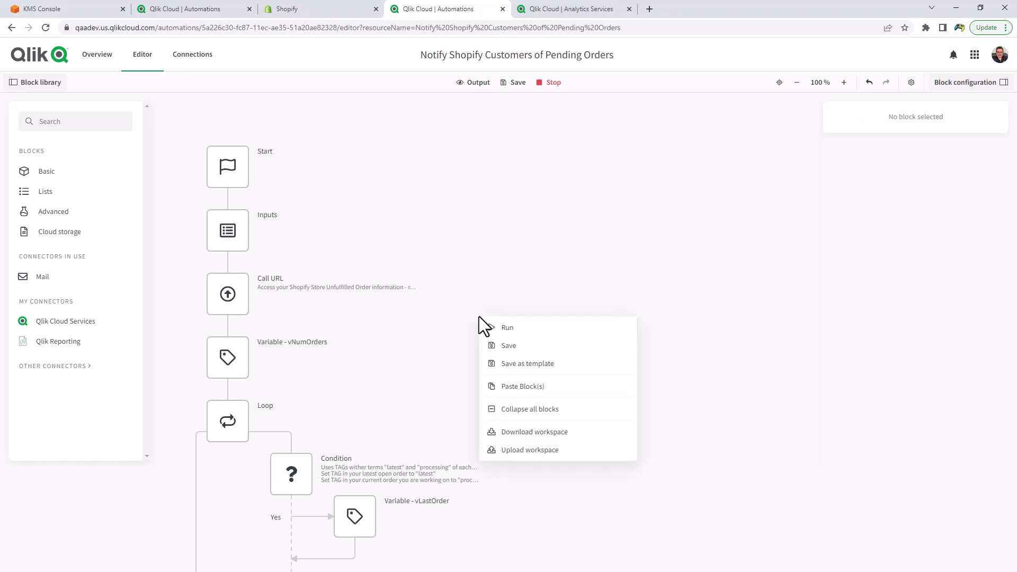
Step: Save a Shared template 'Notify Shopify Customers of Pending Orders 2' with a Shopify thumbnail
click(521, 369)
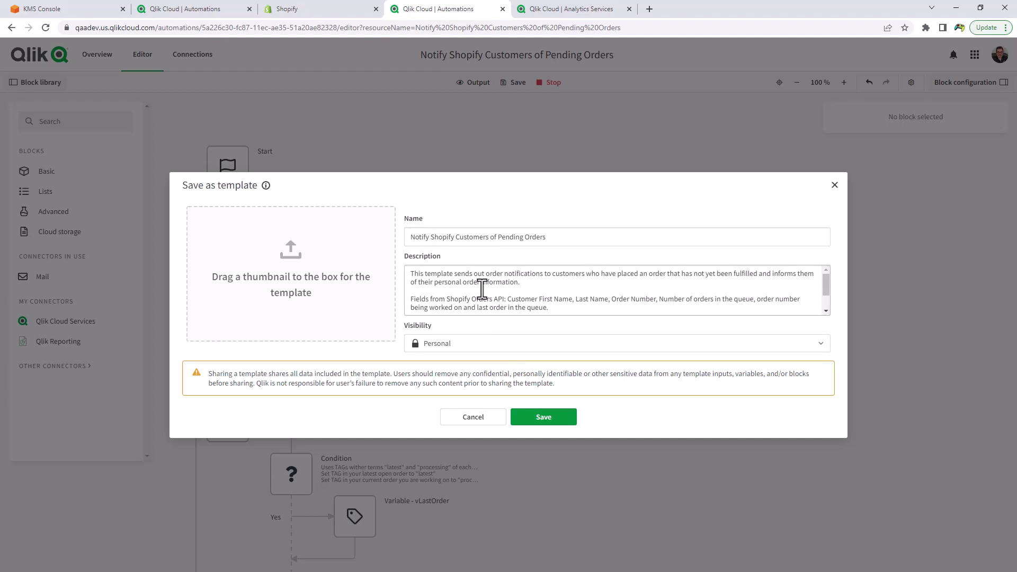
click(459, 348)
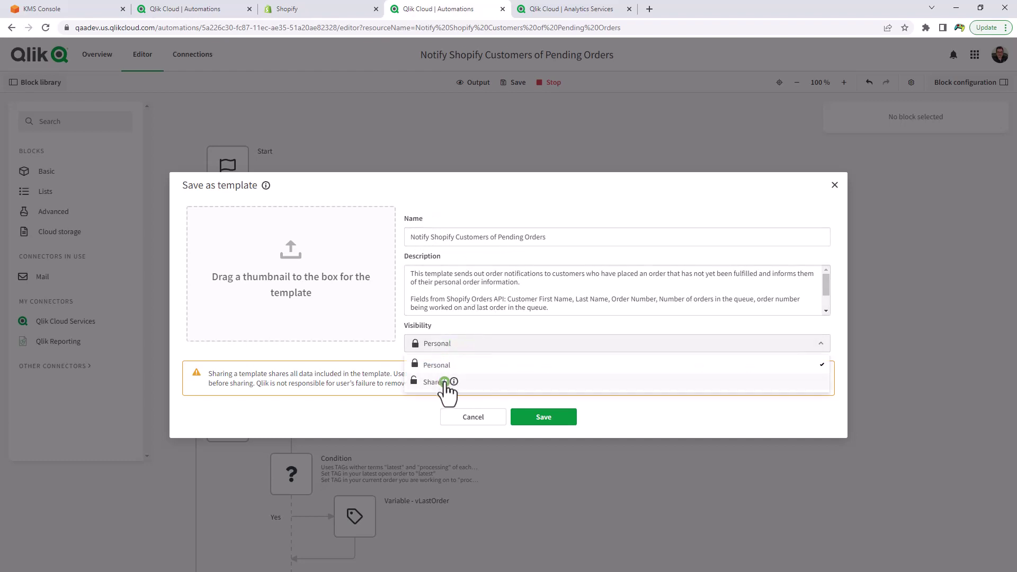
click(449, 386)
click(285, 246)
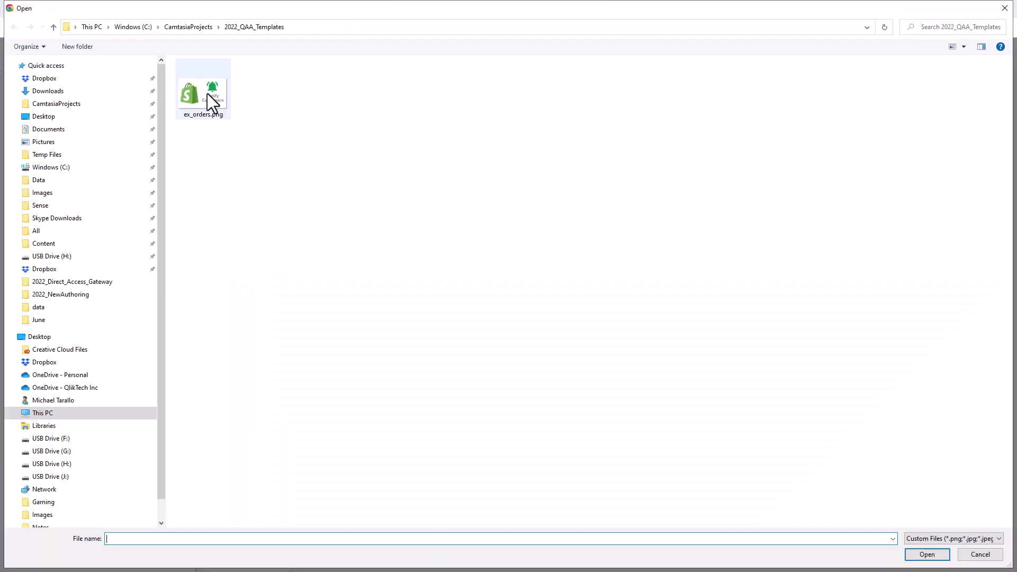
double_click(205, 94)
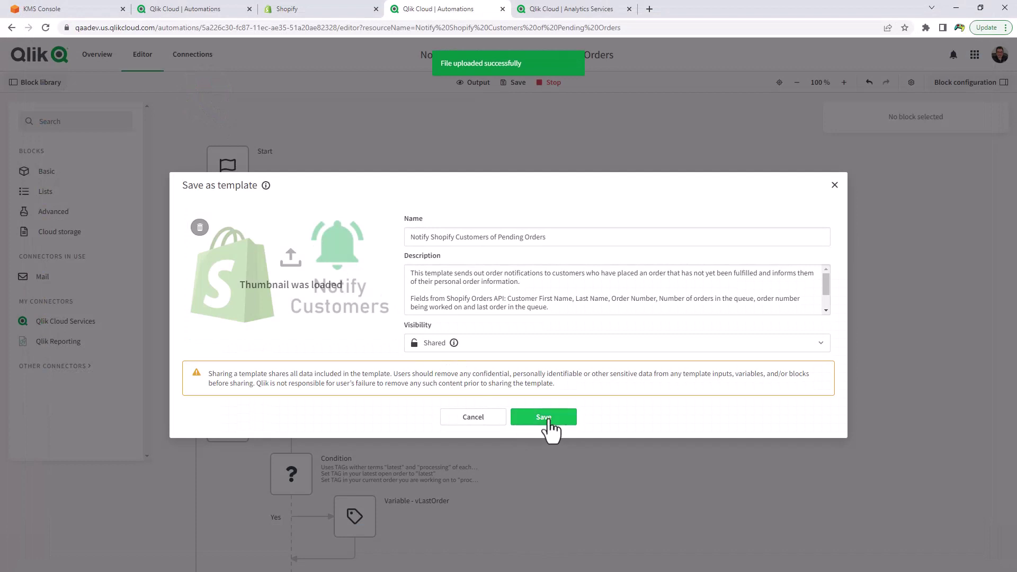
click(559, 239)
text(2)
click(566, 422)
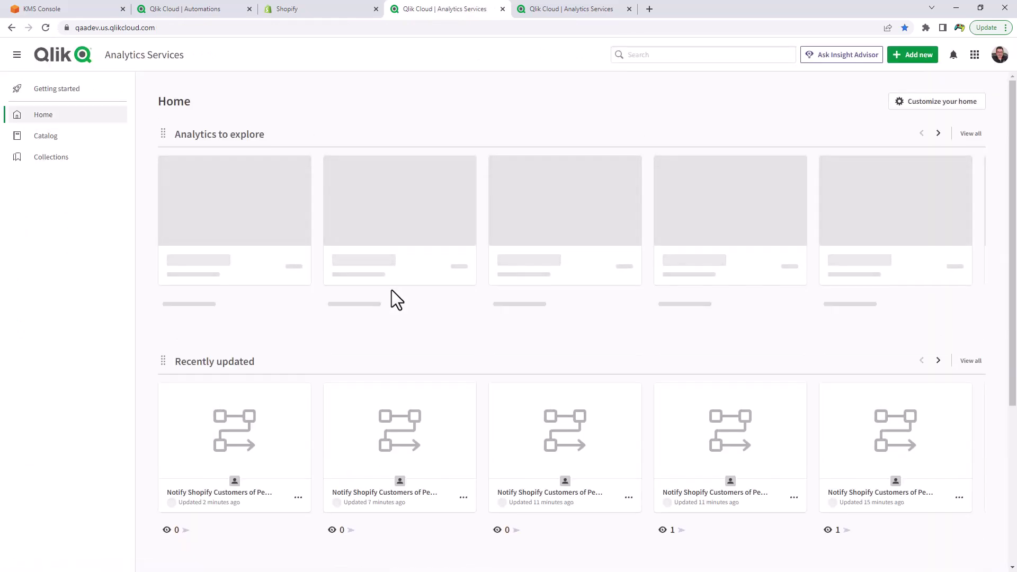
Step: Open the New automation template gallery and filter it to Shared templates
click(912, 56)
click(881, 99)
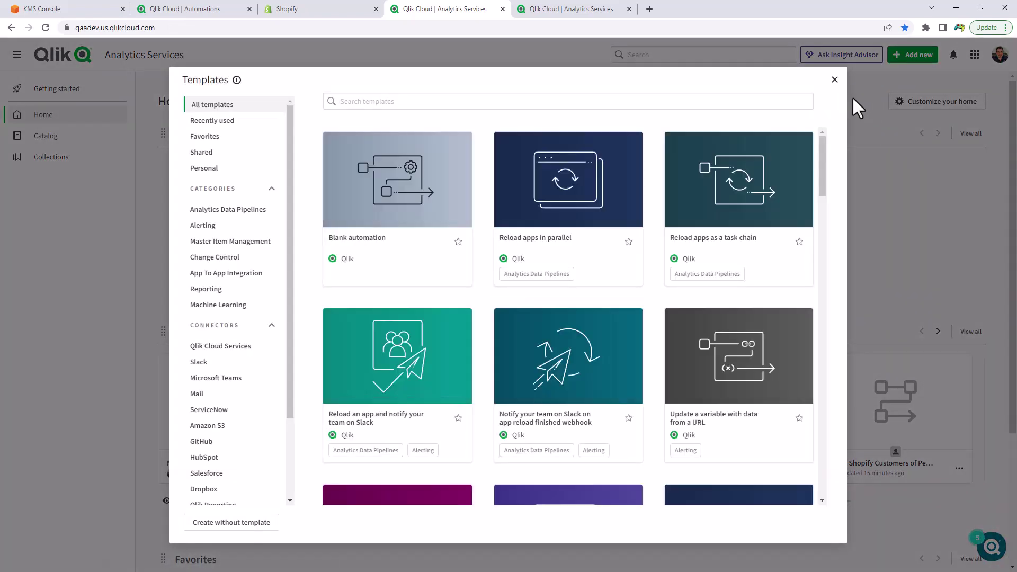
scroll(345, 240, down, 1)
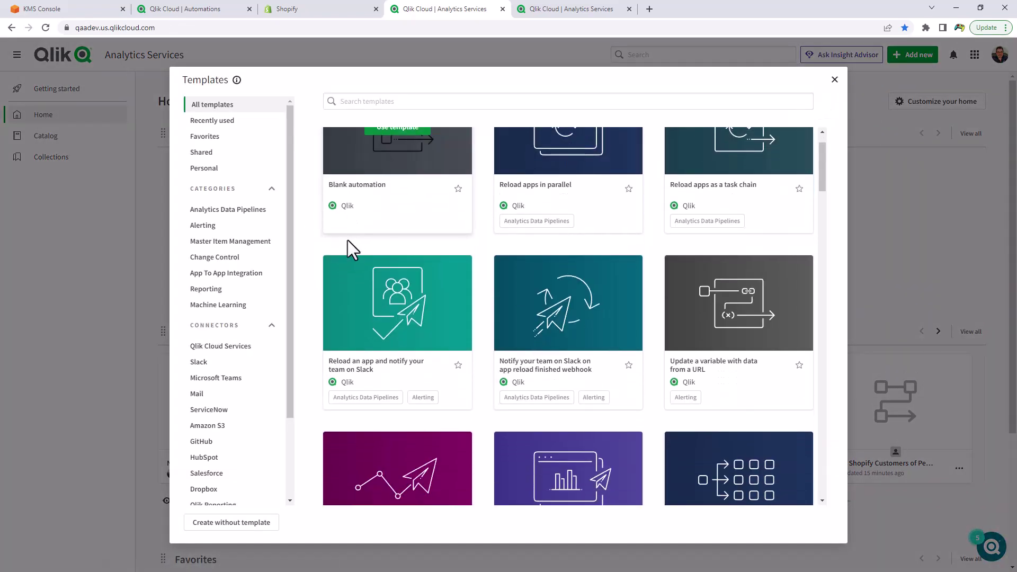
scroll(345, 242, down, 1)
scroll(275, 345, down, 2)
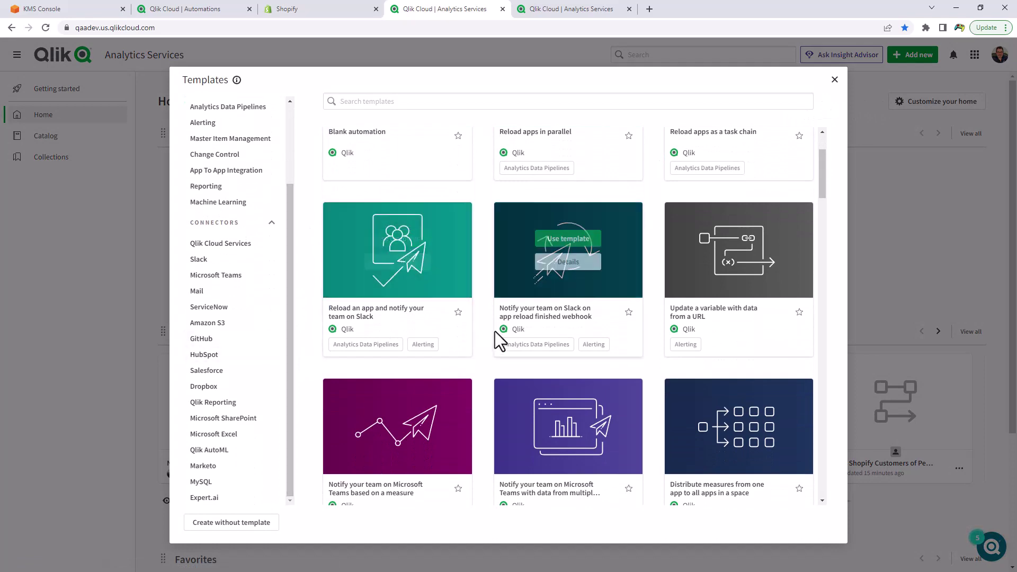
scroll(494, 329, up, 2)
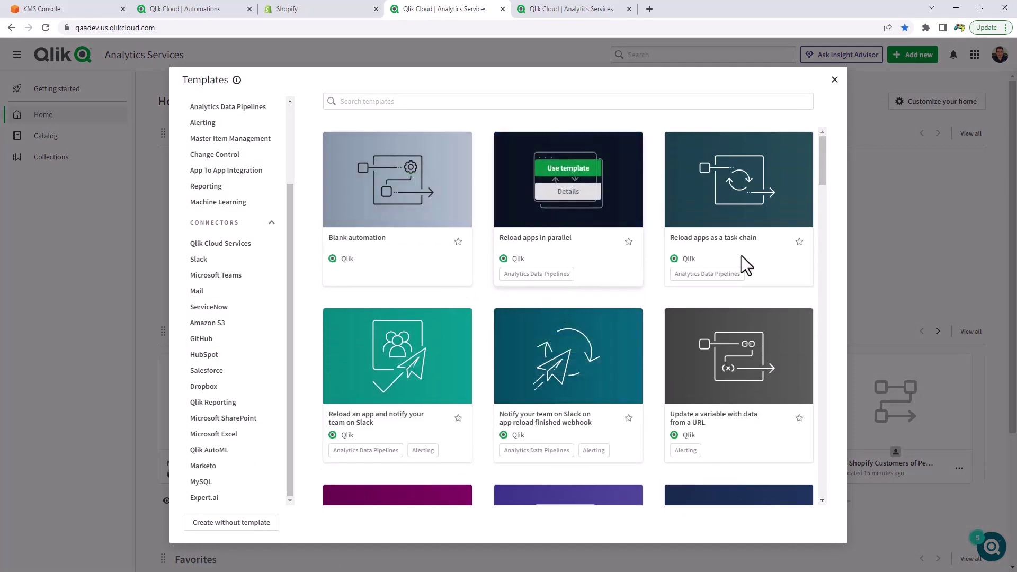
drag(819, 163, 740, 137)
scroll(290, 110, up, 2)
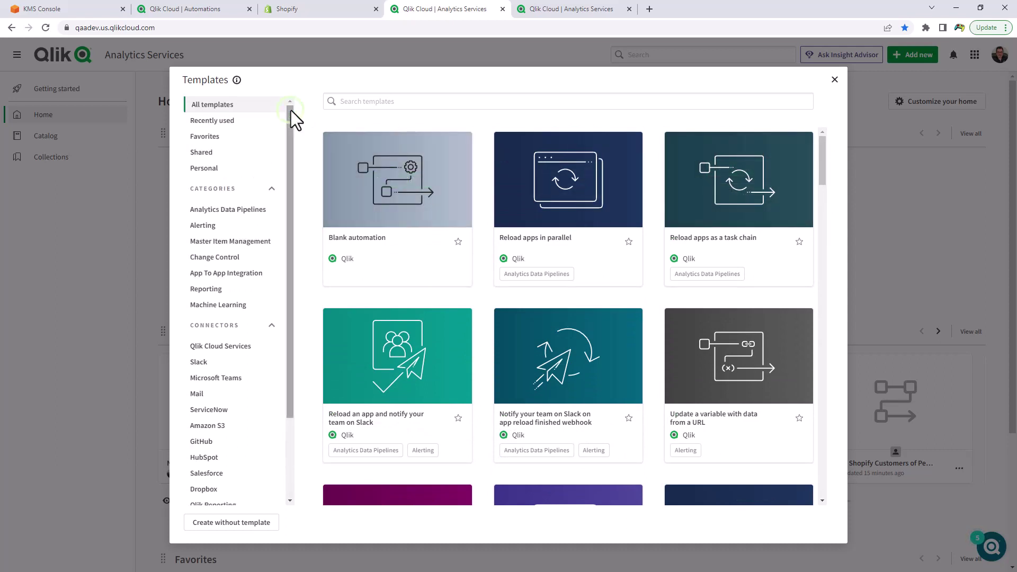
click(207, 153)
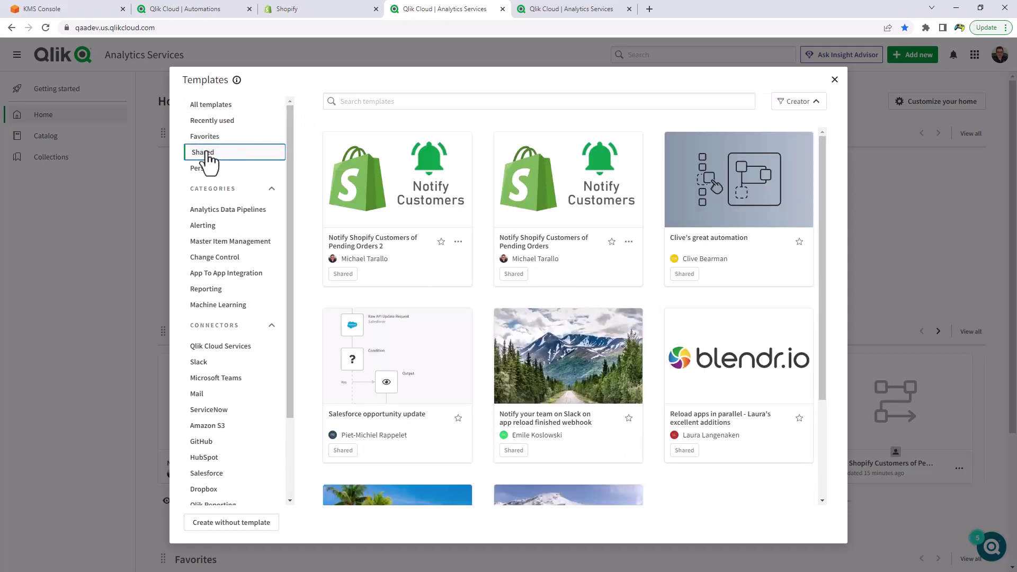
mouse_move(358, 183)
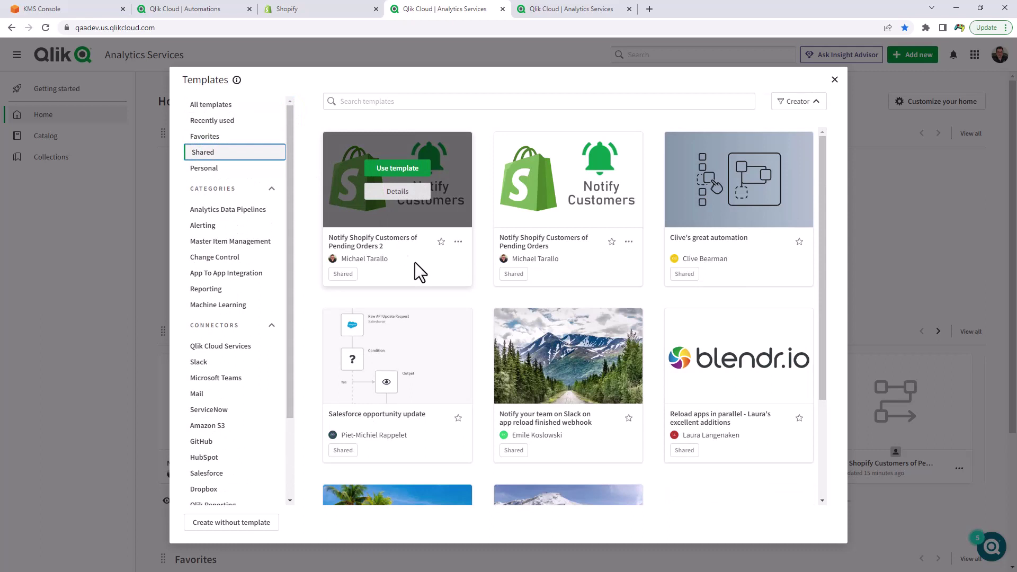
Step: Create an automation from the Pending Orders 2 template and view the Inputs block's StoreName settings
click(401, 167)
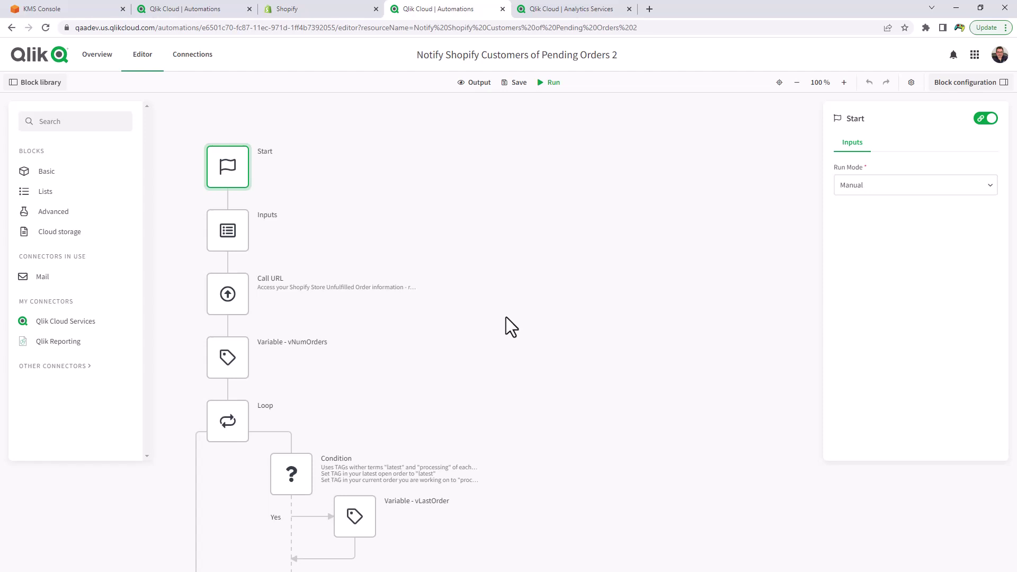
click(245, 230)
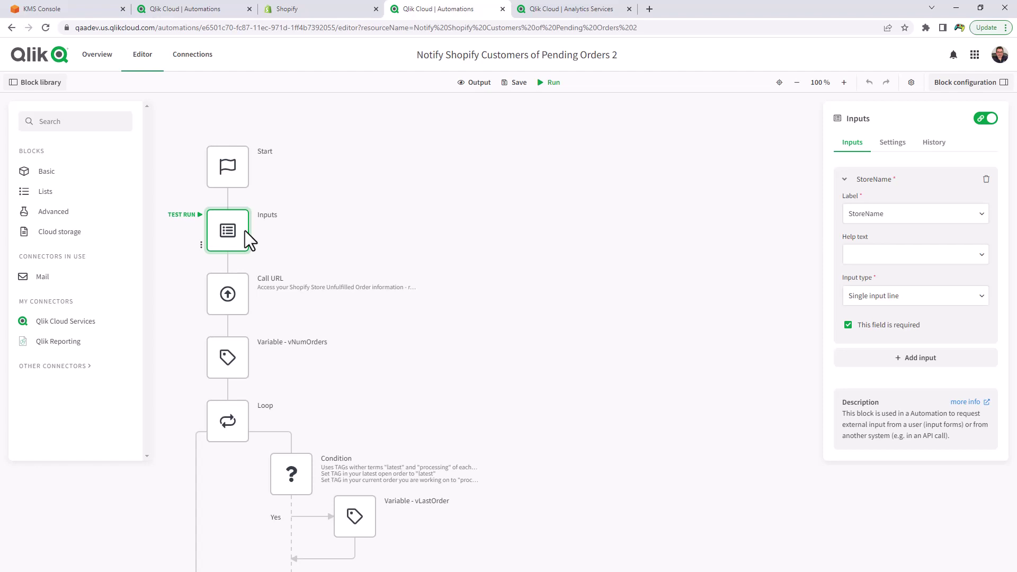
Step: Detach Output 3 from Loop 2 and place Send Mail 3 after Sleep
scroll(439, 336, down, 10)
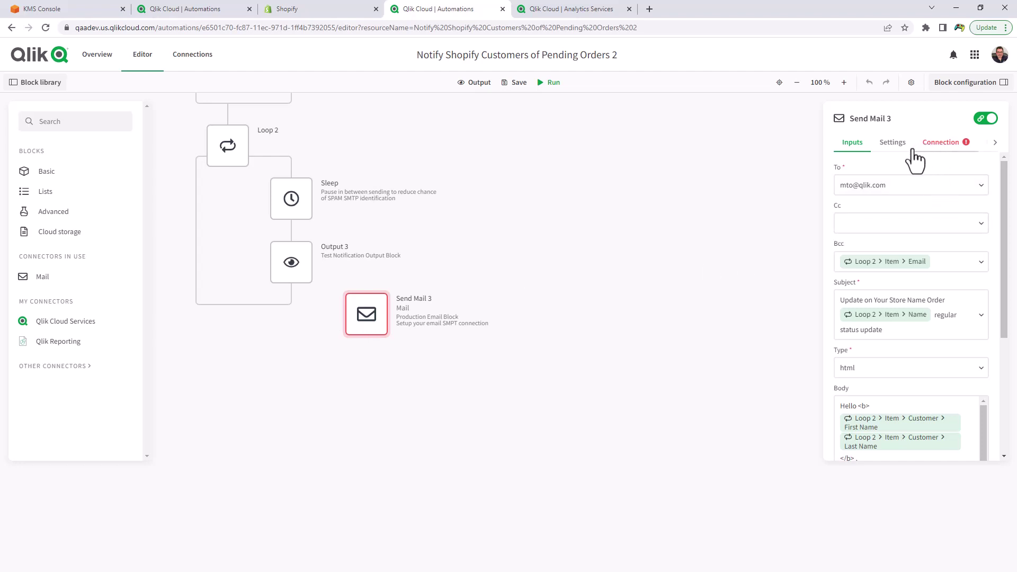
drag(290, 270, 306, 414)
drag(374, 319, 297, 256)
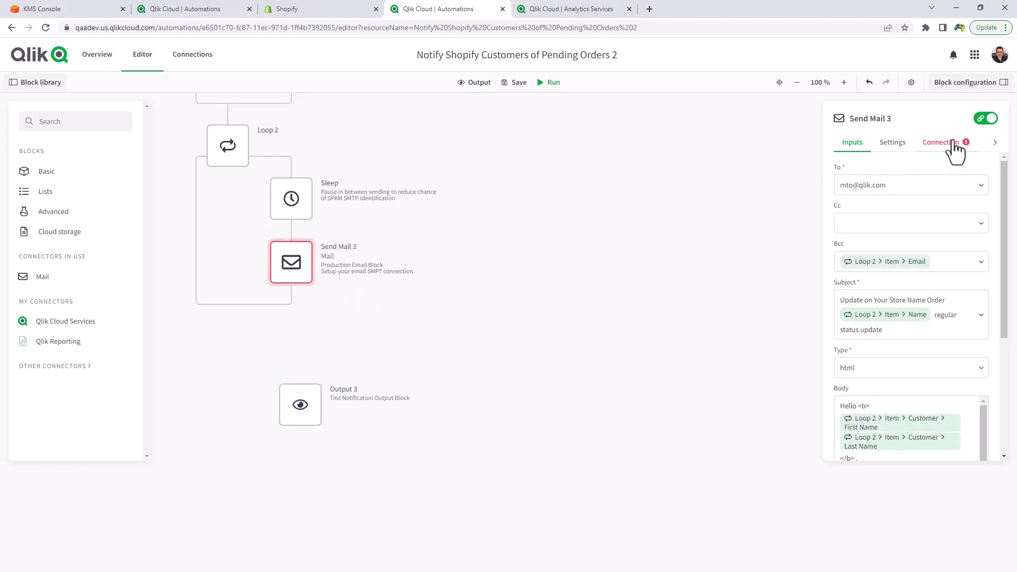
scroll(609, 370, up, 10)
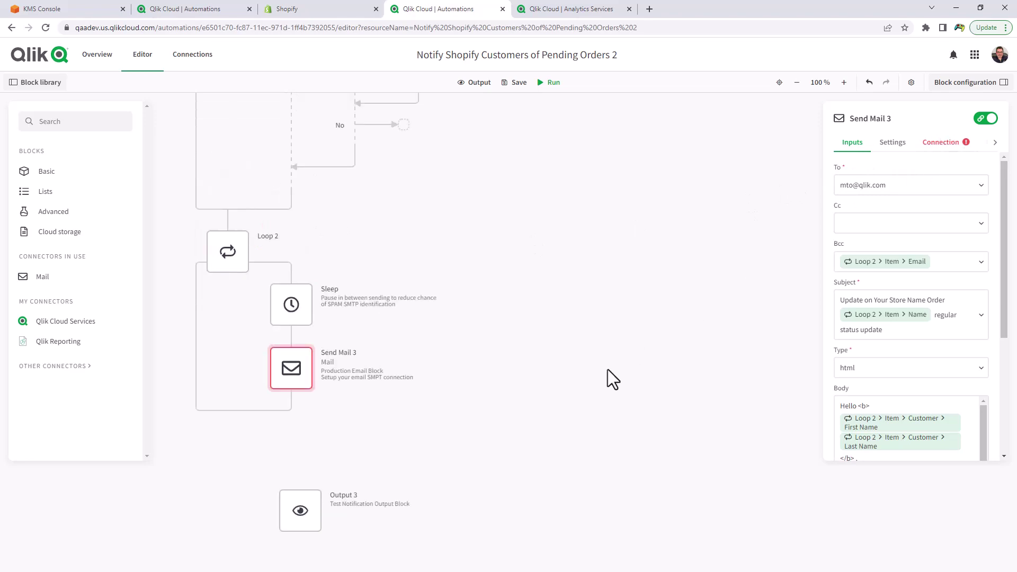